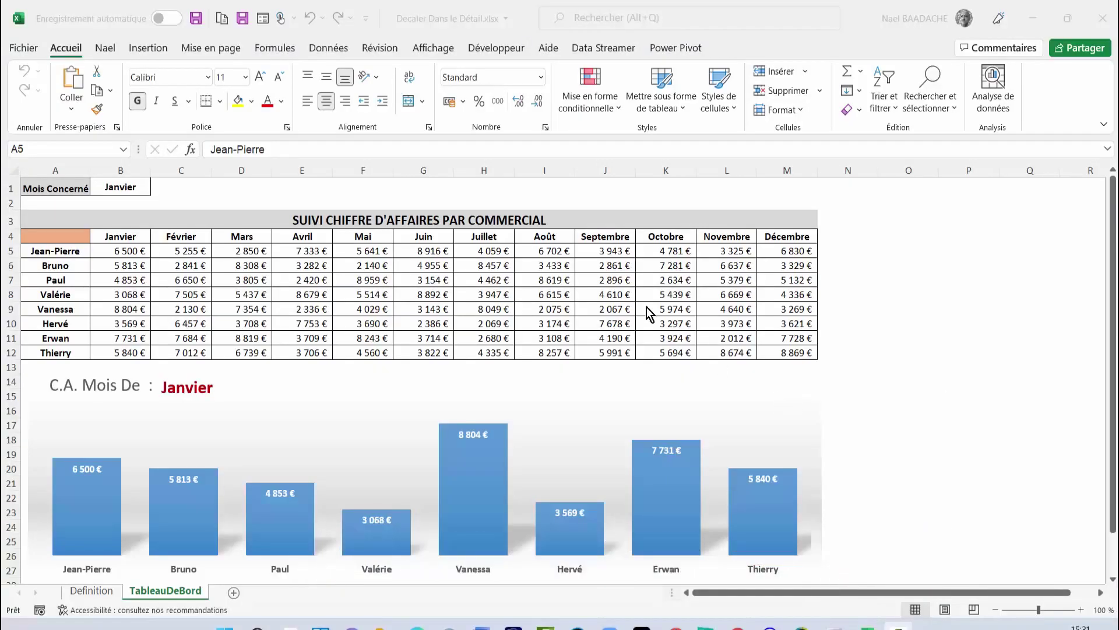
Look over the monthly sales figures, checking cells such as E7, H9 and D7
{"action": "left_click", "coordinate": [563, 292]}
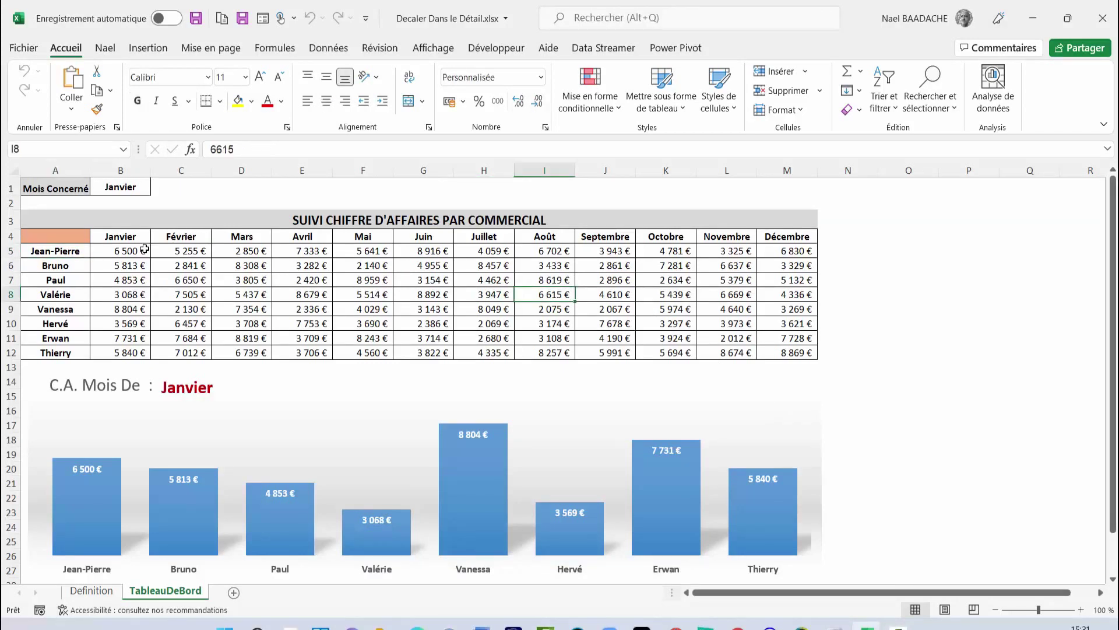
{"action": "left_click_drag", "start_coordinate": [121, 249], "coordinate": [793, 354]}
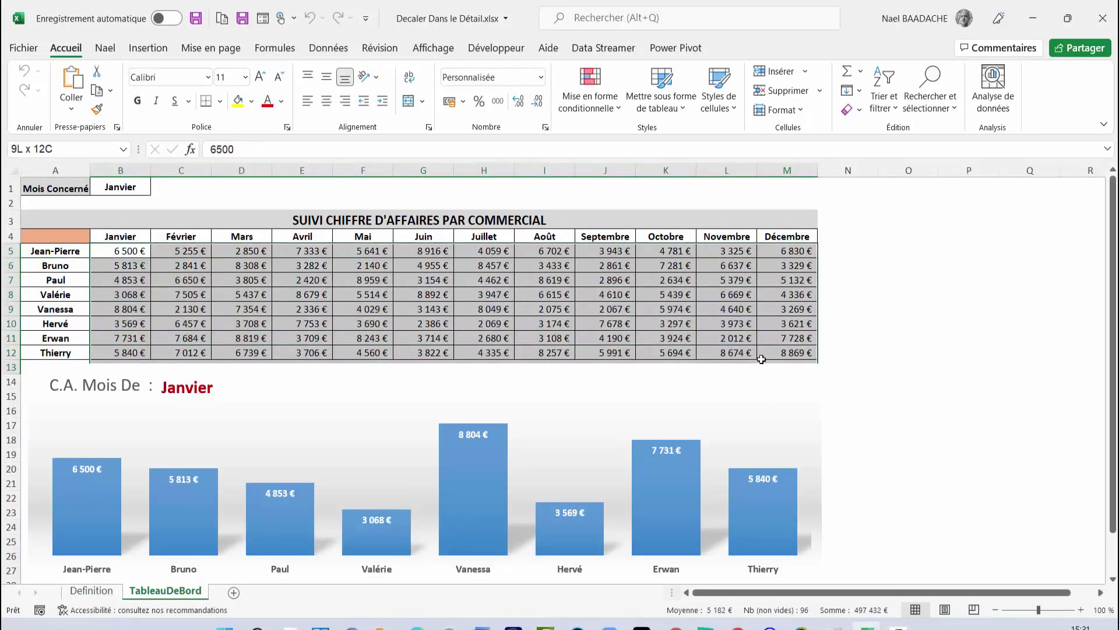
{"action": "left_click", "coordinate": [310, 281]}
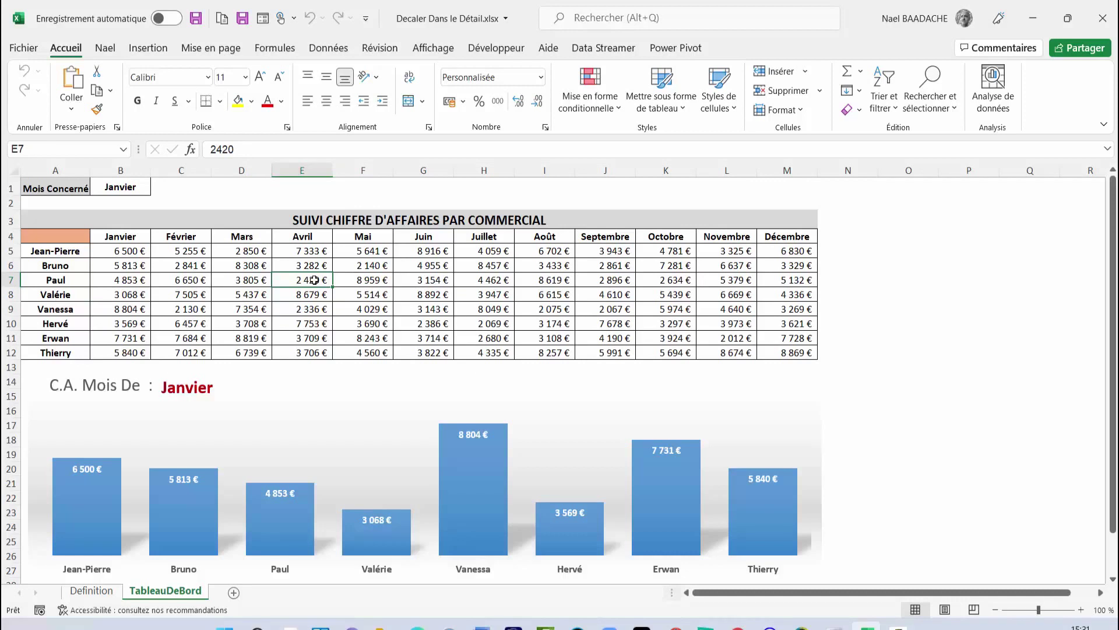
{"action": "left_click", "coordinate": [473, 312]}
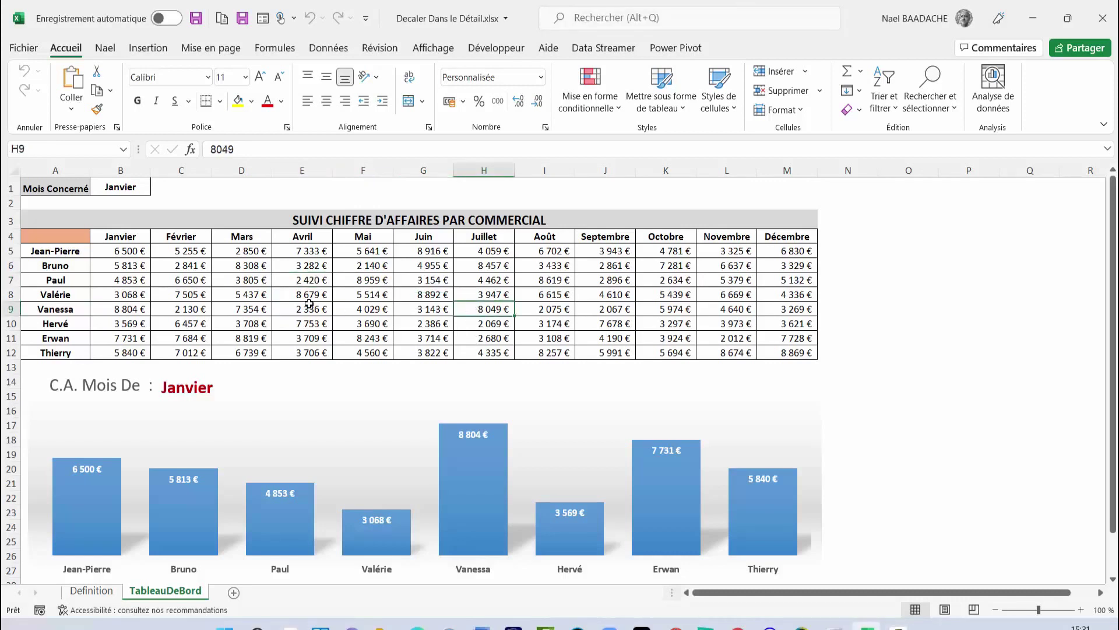
{"action": "left_click", "coordinate": [215, 282]}
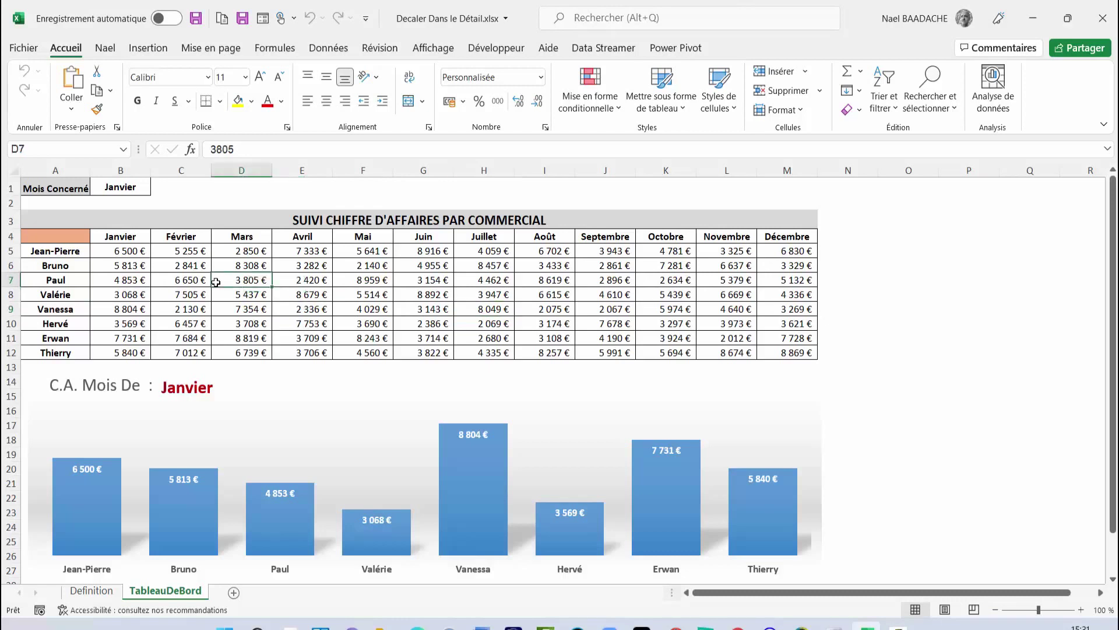
Pick Mars in the B1 month list and check the chart shows March totals
{"action": "left_click", "coordinate": [134, 188]}
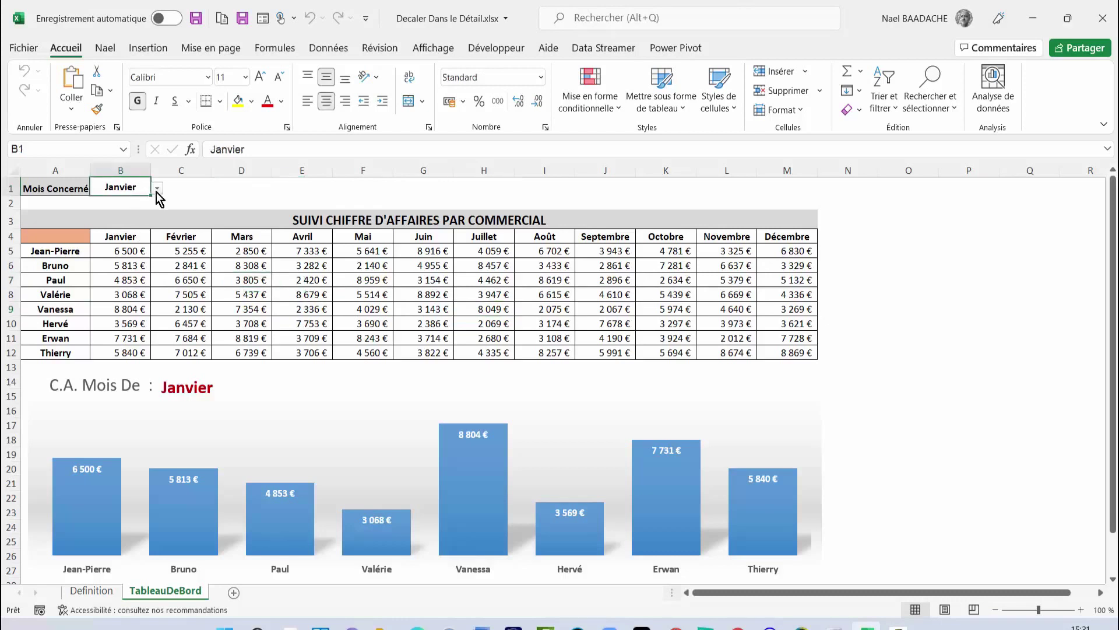
{"action": "left_click", "coordinate": [156, 192]}
{"action": "left_click", "coordinate": [111, 220]}
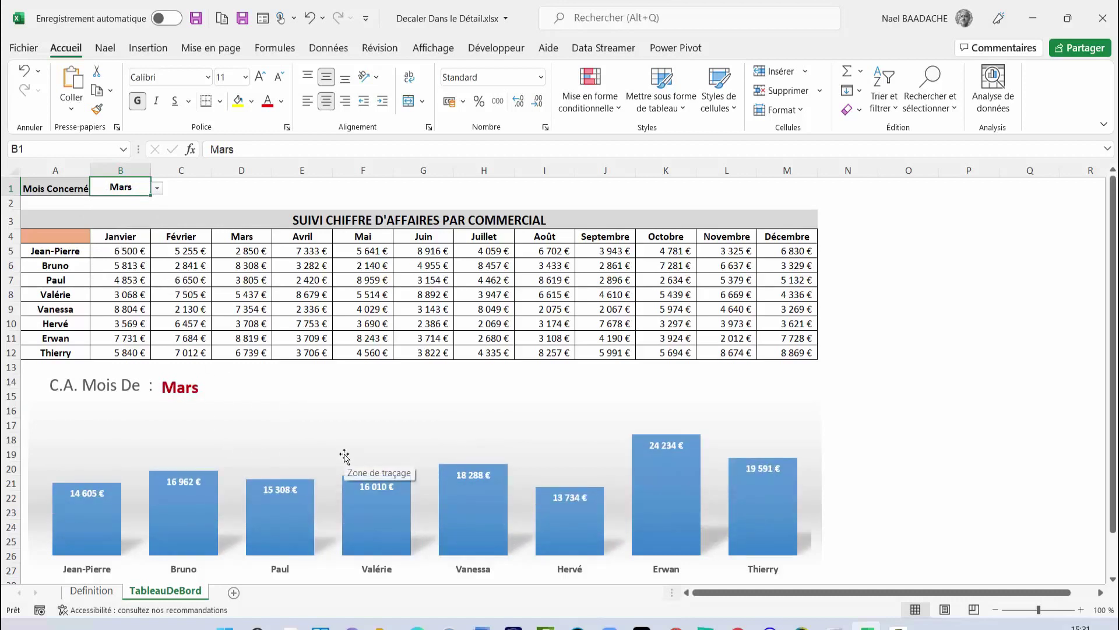
{"action": "left_click", "coordinate": [215, 284]}
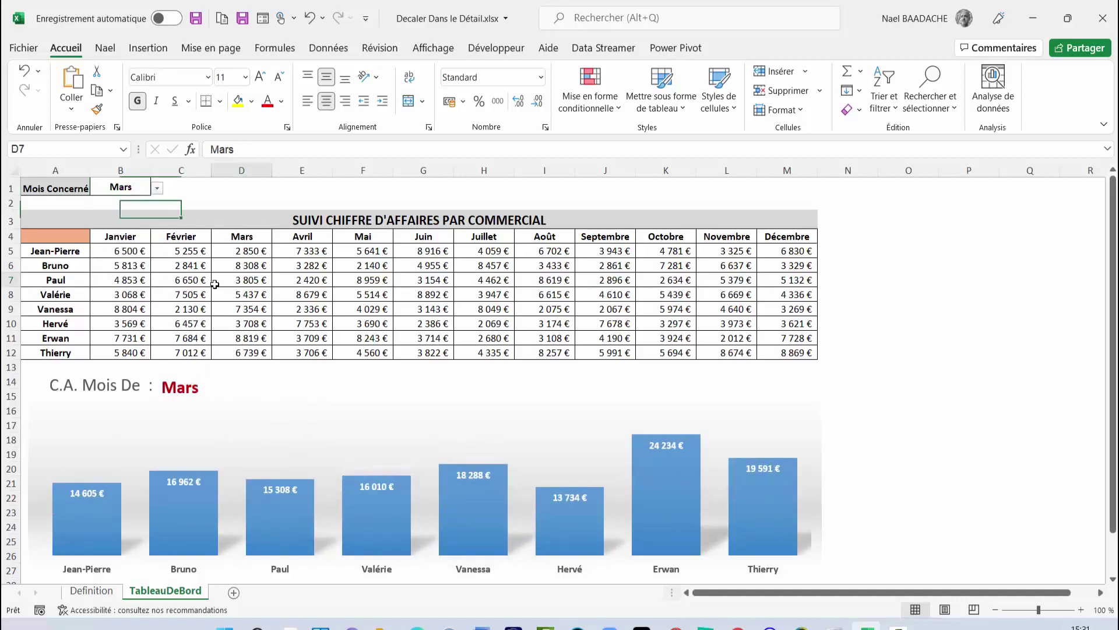
{"action": "left_click", "coordinate": [274, 405]}
{"action": "left_click_drag", "start_coordinate": [274, 405], "coordinate": [501, 419]}
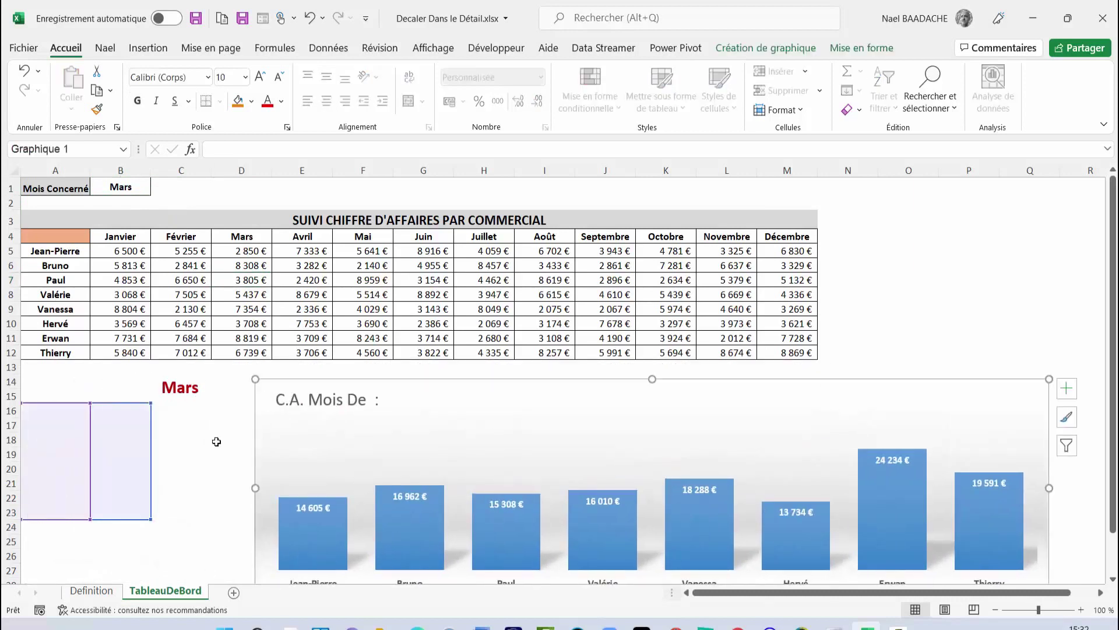
{"action": "left_click_drag", "start_coordinate": [107, 410], "coordinate": [121, 476]}
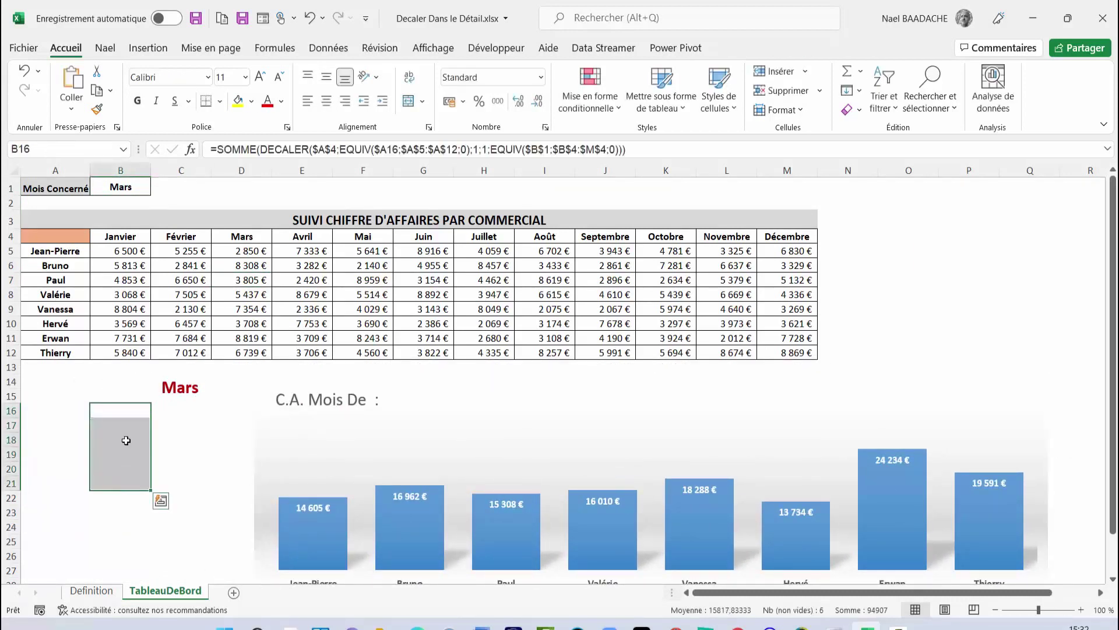
{"action": "left_click", "coordinate": [124, 414]}
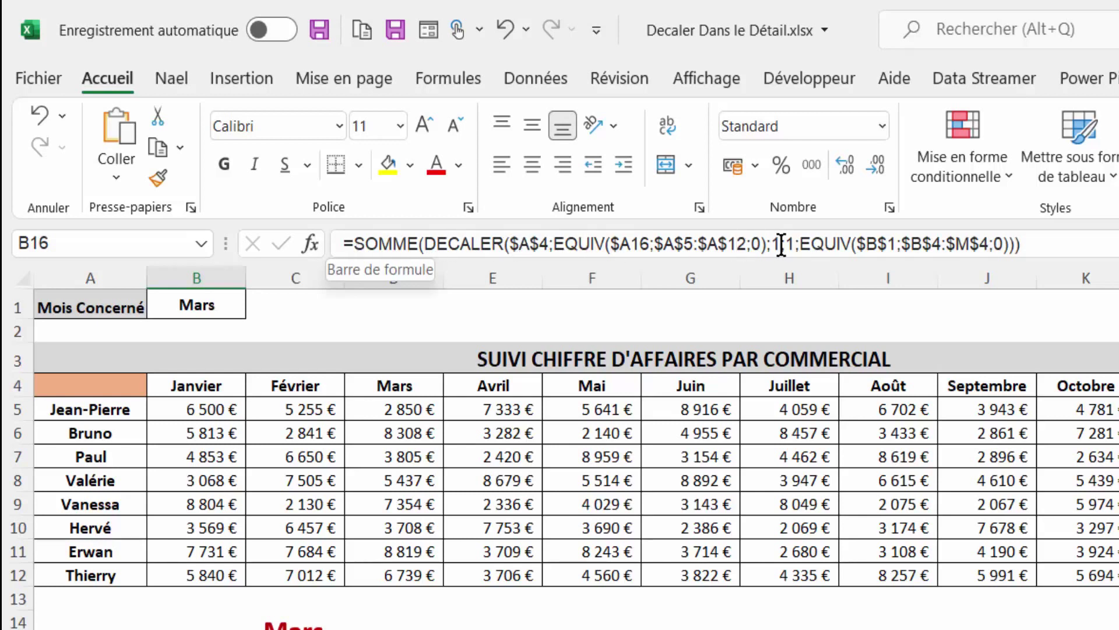
{"action": "left_click", "coordinate": [734, 622]}
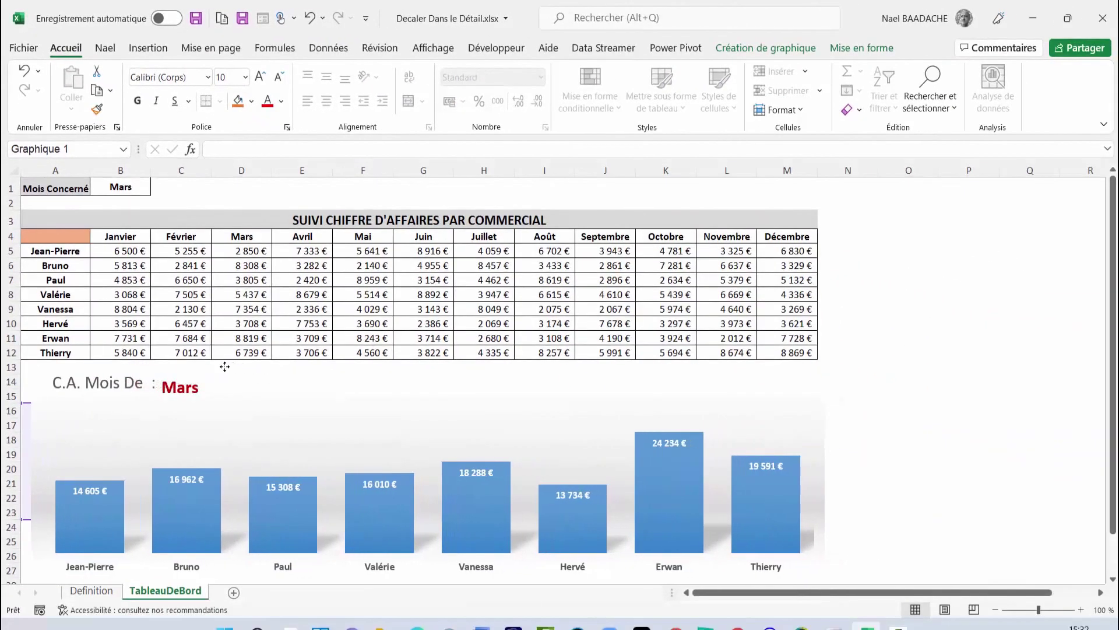
{"action": "left_click_drag", "start_coordinate": [224, 366], "coordinate": [217, 366]}
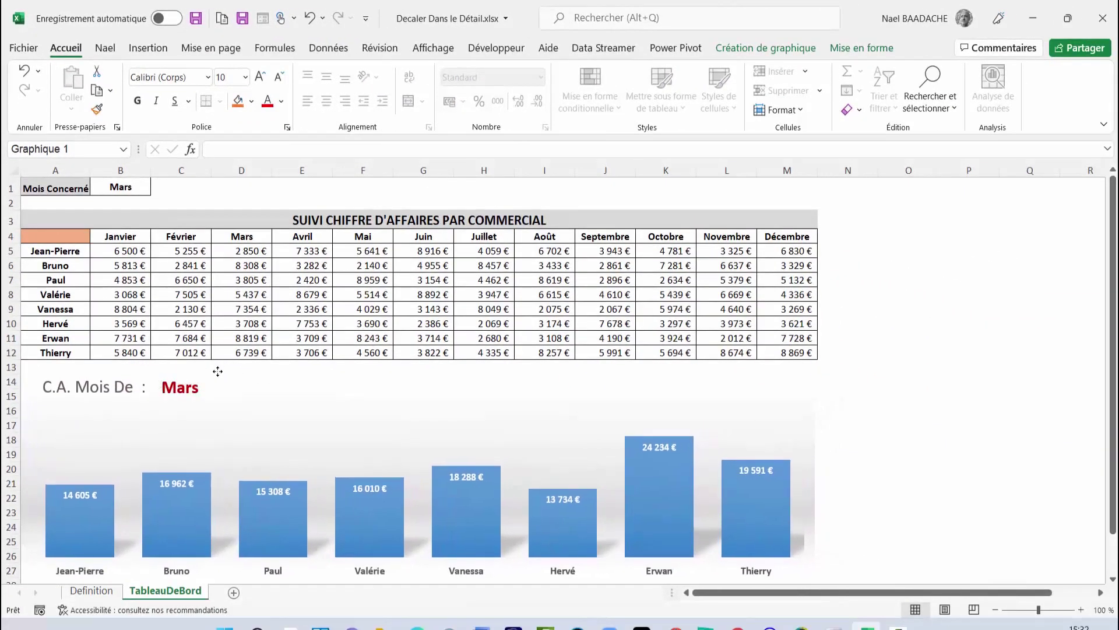
{"action": "left_click_drag", "start_coordinate": [217, 368], "coordinate": [218, 372]}
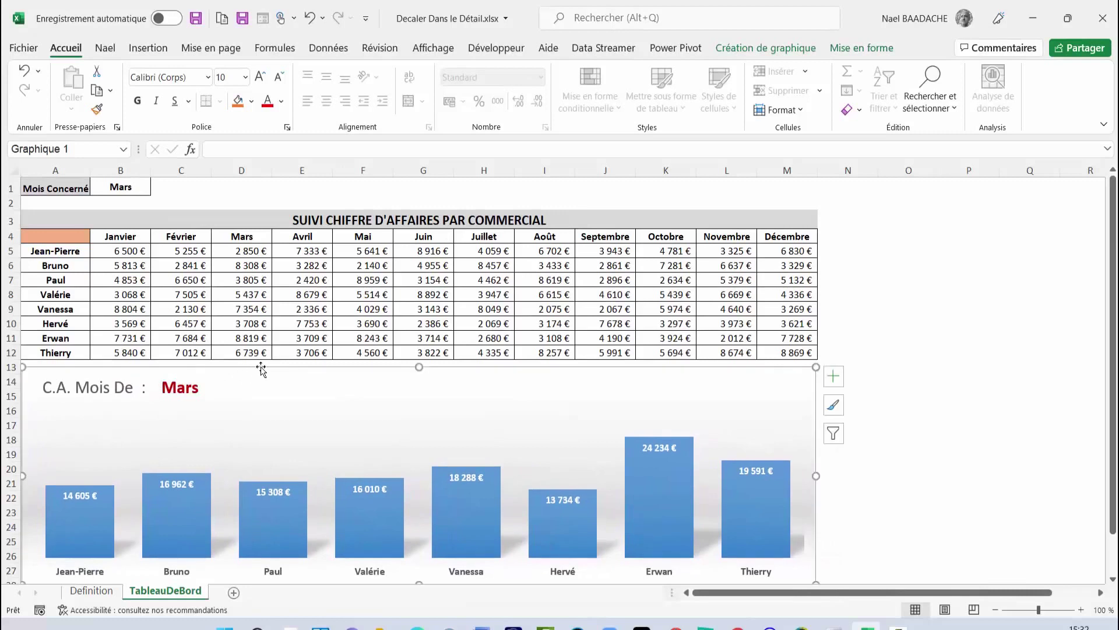
{"action": "left_click", "coordinate": [872, 343]}
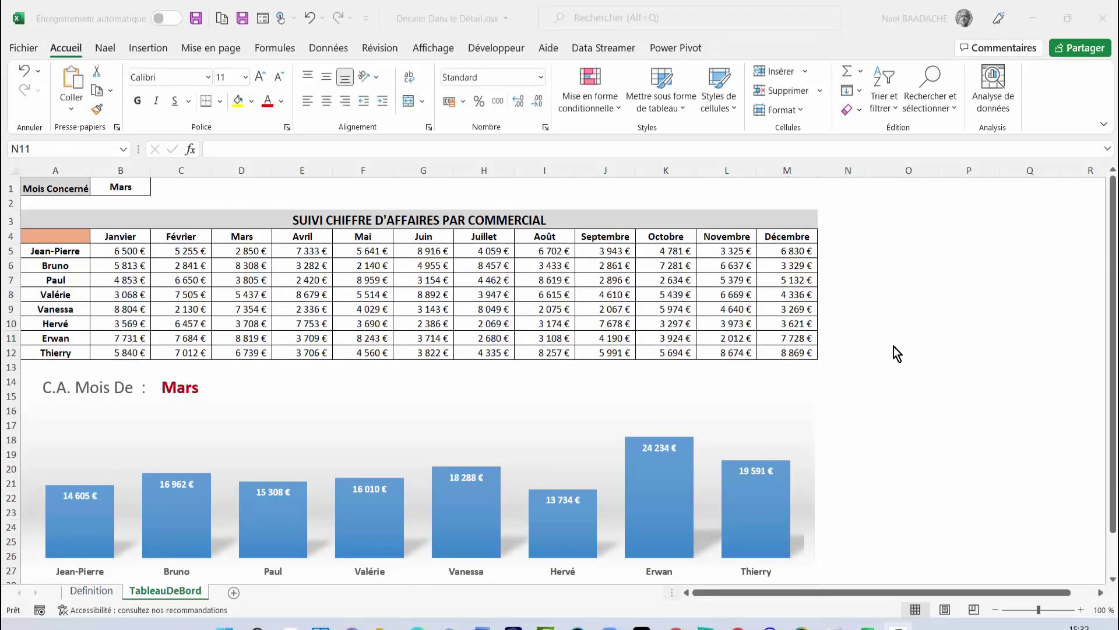
Select B5:M12, covering Janvier to Décembre for all eight salespeople
{"action": "left_click", "coordinate": [175, 282]}
{"action": "mouse_move", "coordinate": [130, 251]}
{"action": "left_mouse_down"}
{"action": "mouse_move", "coordinate": [130, 330]}
{"action": "mouse_move", "coordinate": [786, 350]}
{"action": "left_mouse_up"}
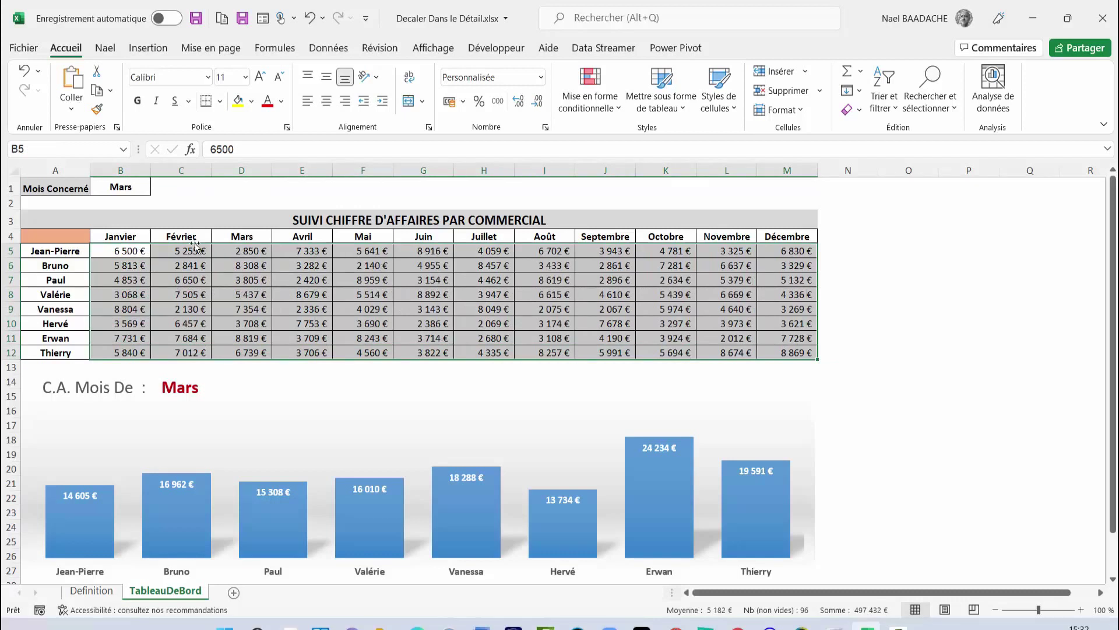
{"action": "left_click_drag", "start_coordinate": [62, 252], "coordinate": [59, 354]}
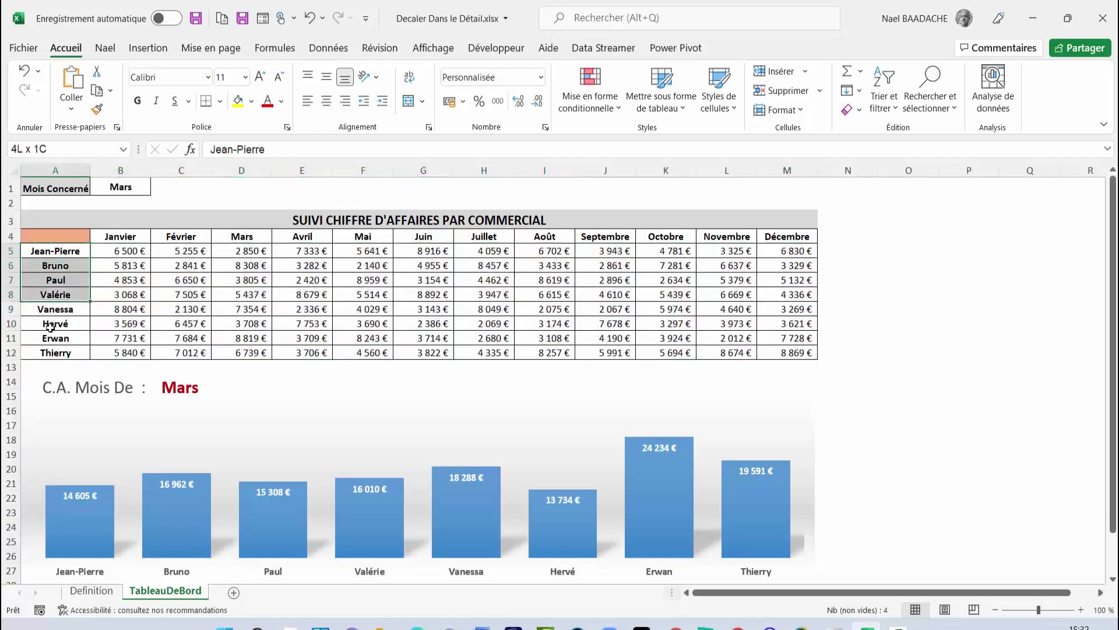
{"action": "left_click", "coordinate": [121, 288]}
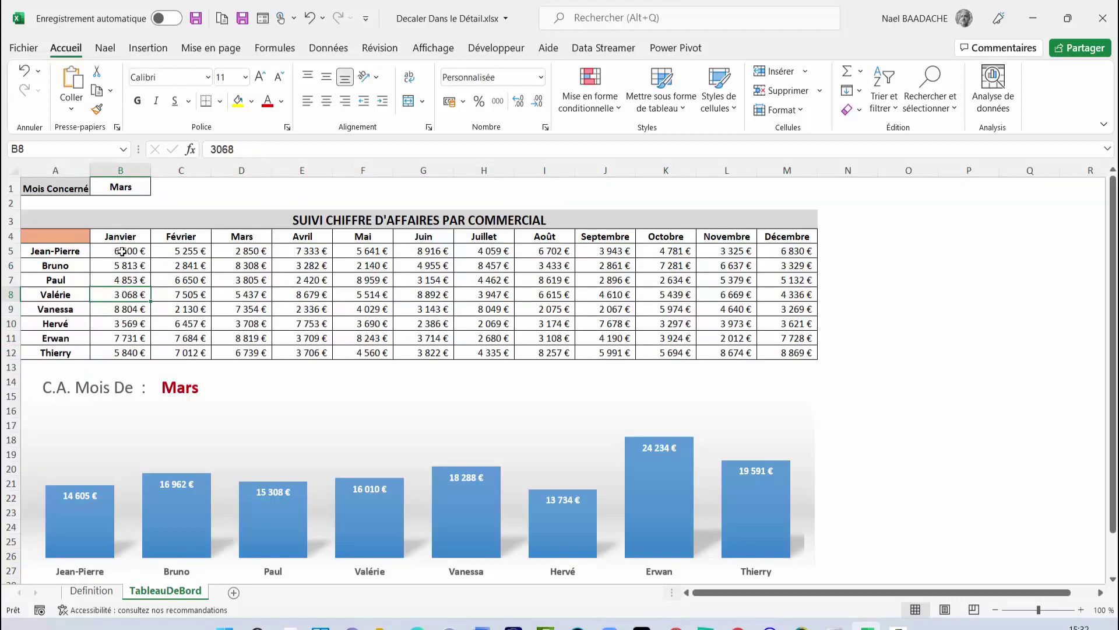
{"action": "left_click", "coordinate": [121, 252]}
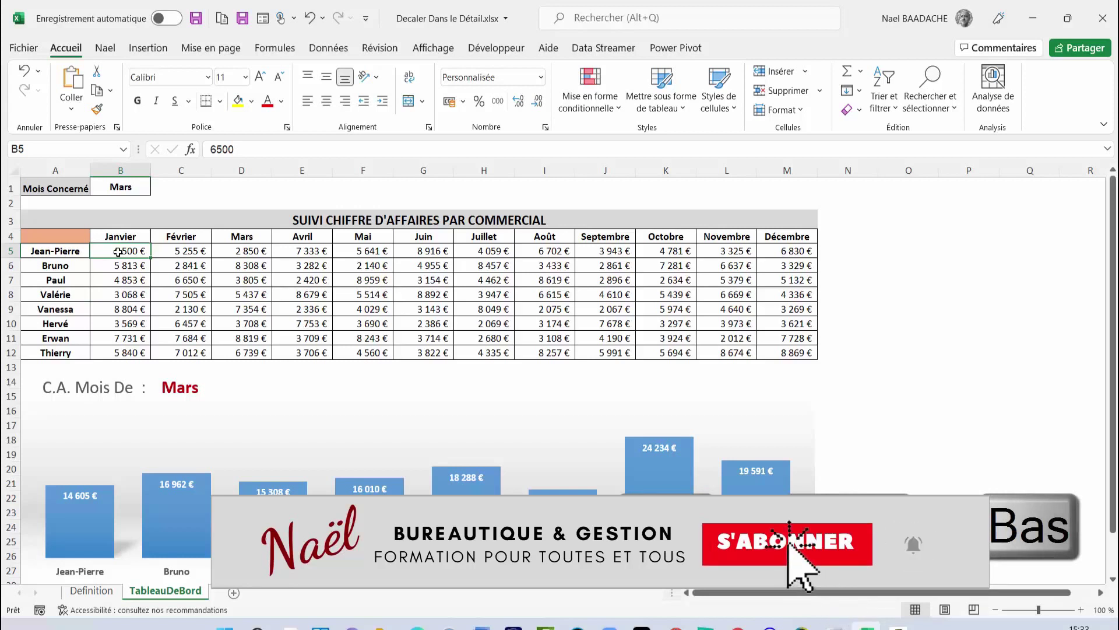
{"action": "key", "text": "ctrl+shift+Down"}
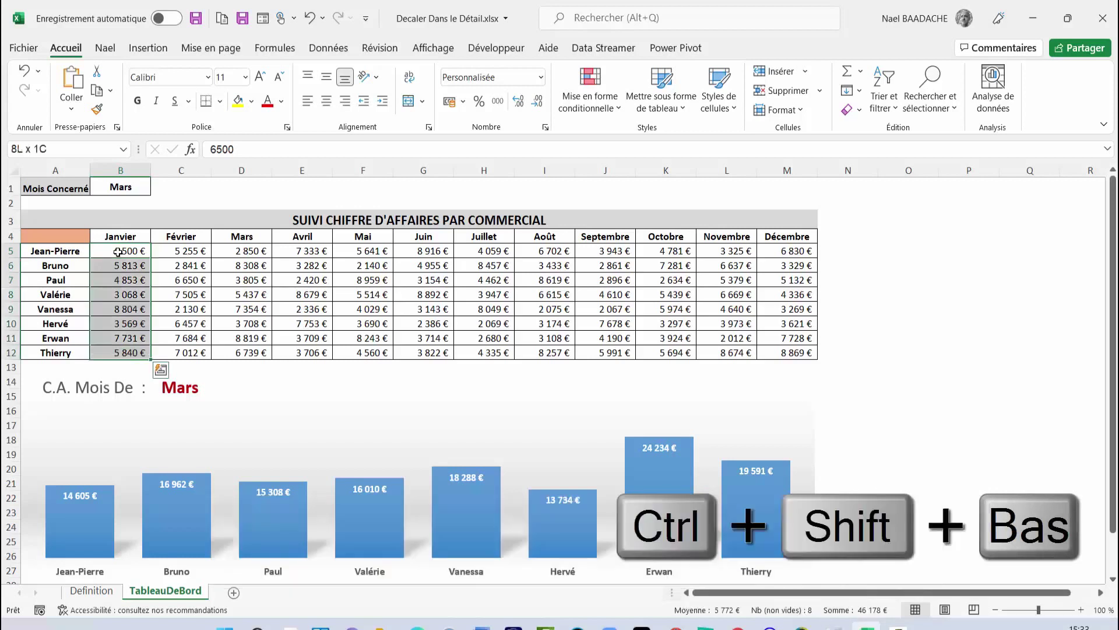
{"action": "key", "text": "ctrl+shift+Right"}
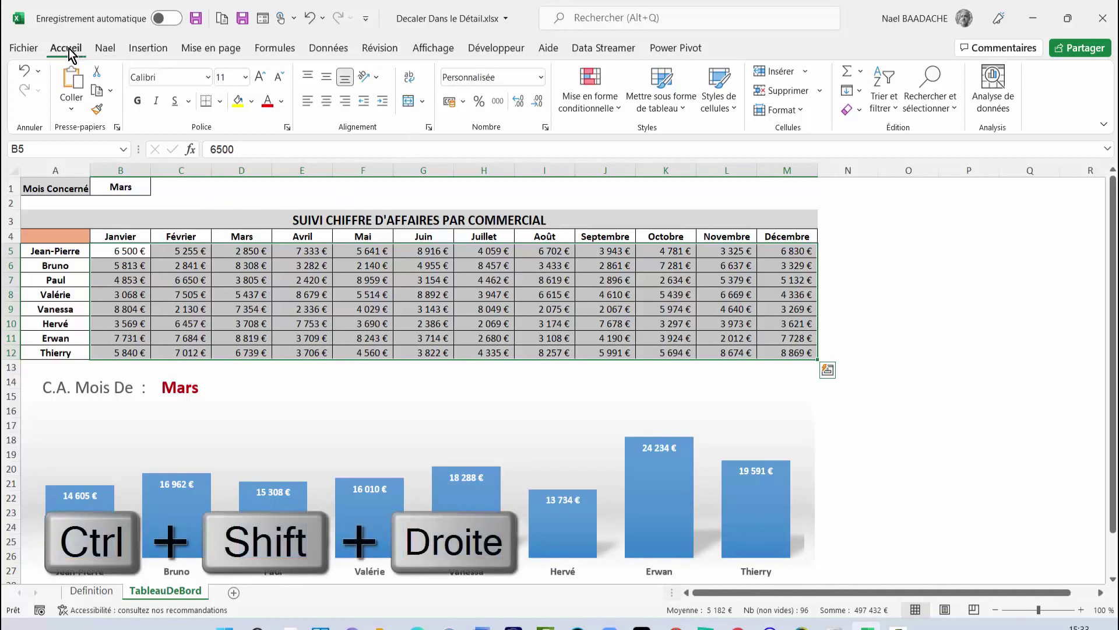
Create a new conditional formatting rule of type 'Format only top or bottom ranked values'
{"action": "left_click", "coordinate": [610, 113]}
{"action": "mouse_move", "coordinate": [673, 141]}
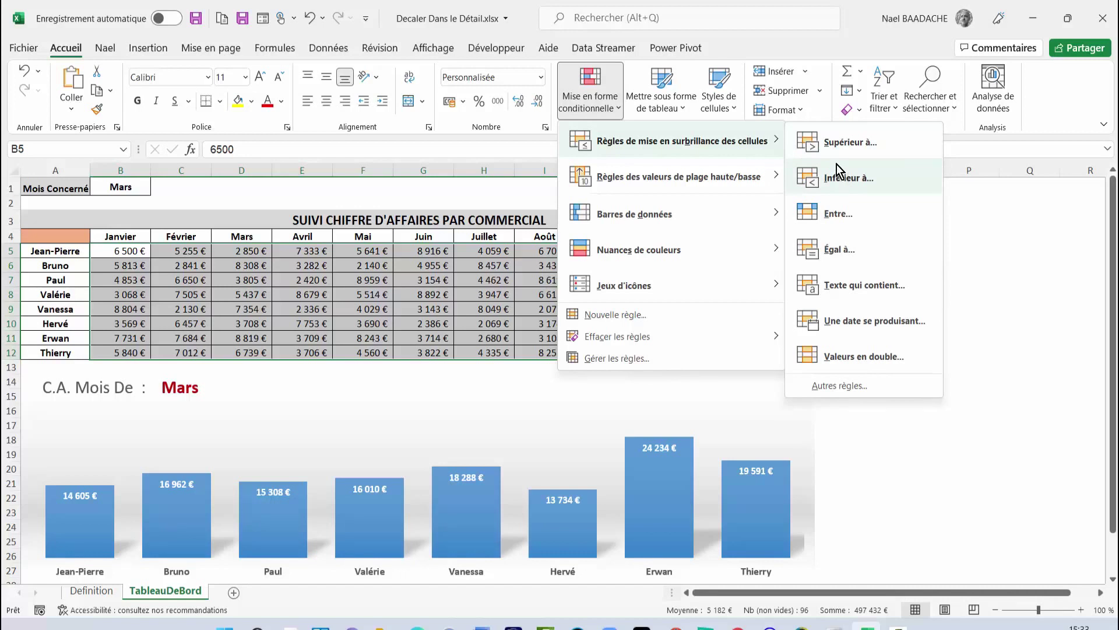
{"action": "left_click", "coordinate": [849, 390]}
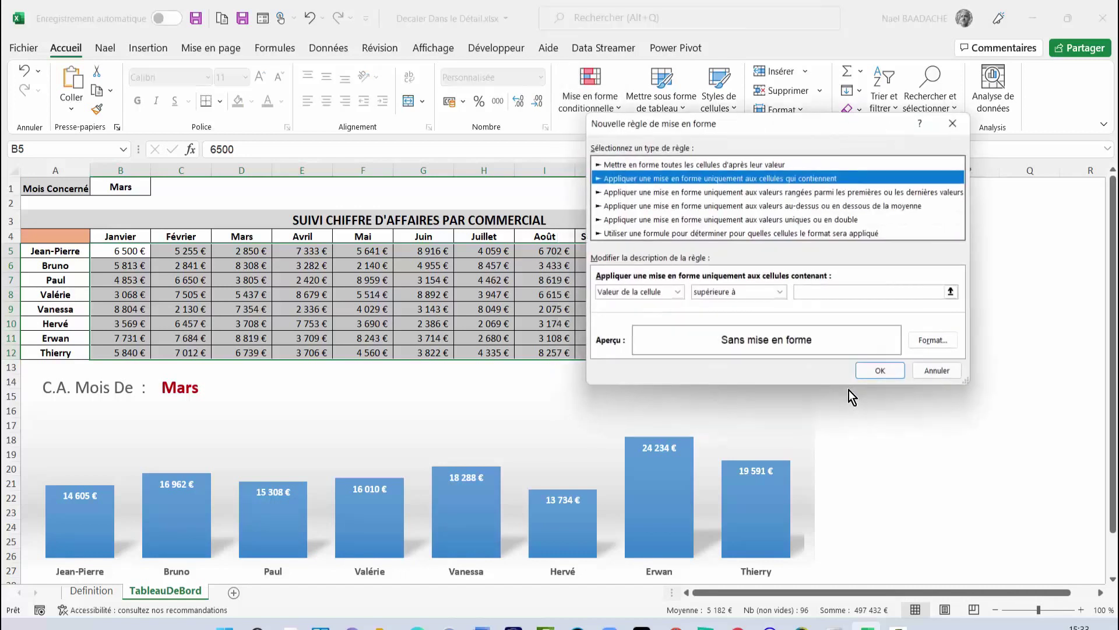
{"action": "left_click", "coordinate": [623, 193]}
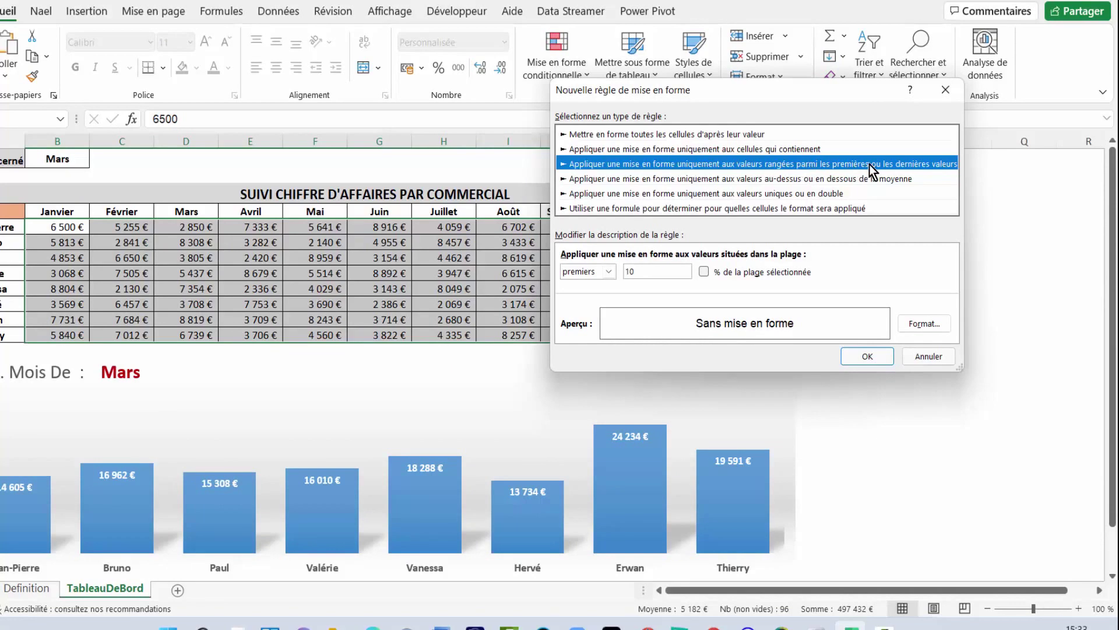
Set the new rule to format the top 2 ranked values
{"action": "left_click_drag", "start_coordinate": [848, 94], "coordinate": [386, 77]}
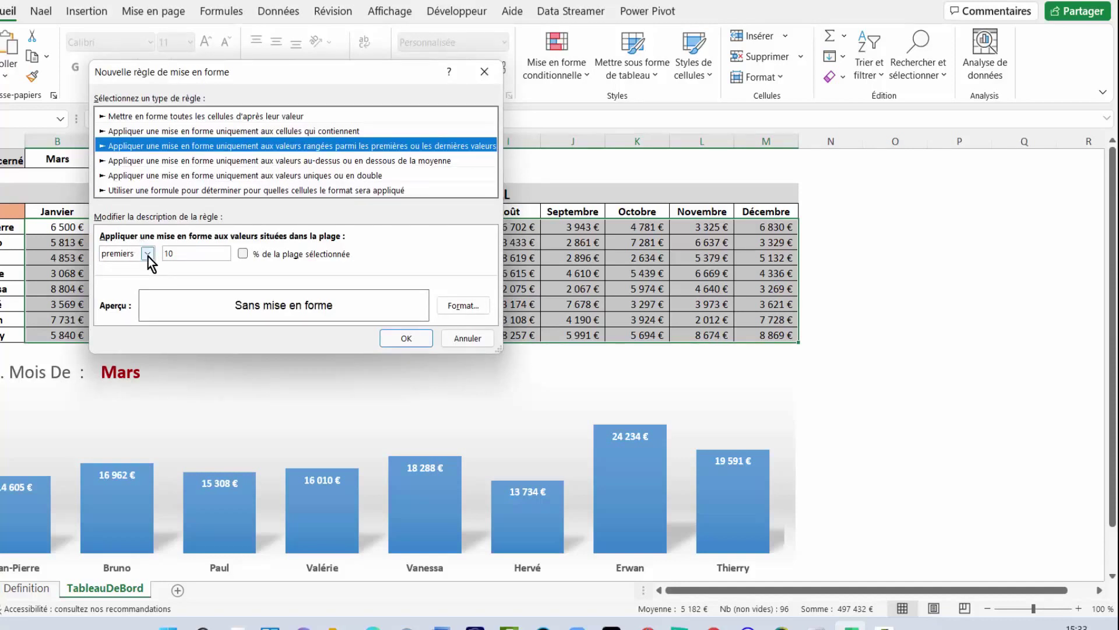
{"action": "left_click", "coordinate": [148, 256]}
{"action": "left_click", "coordinate": [148, 256]}
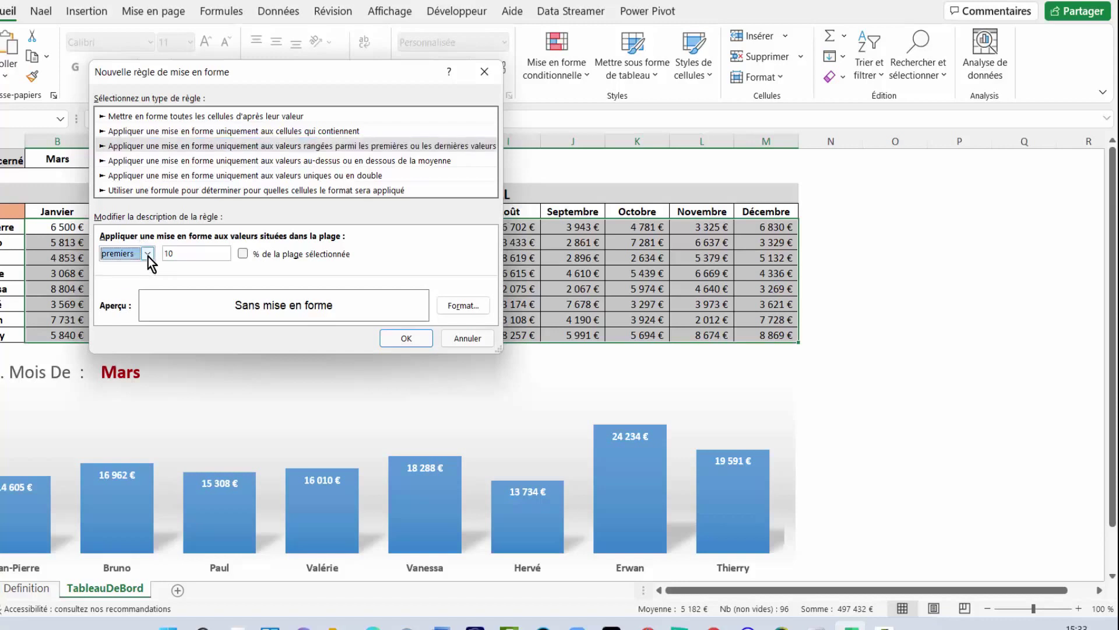
{"action": "left_click", "coordinate": [178, 255]}
{"action": "type", "text": "2"}
Give the rule a light green fill and apply it, highlighting 8 959 € and 8 916 €
{"action": "left_click", "coordinate": [466, 307]}
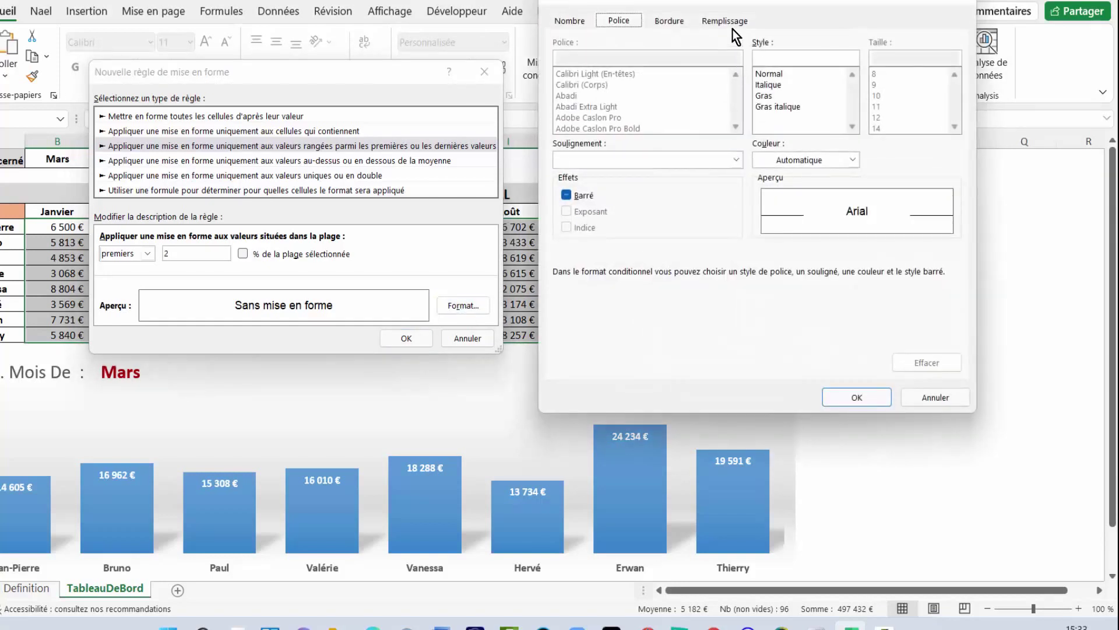
{"action": "left_click", "coordinate": [732, 22]}
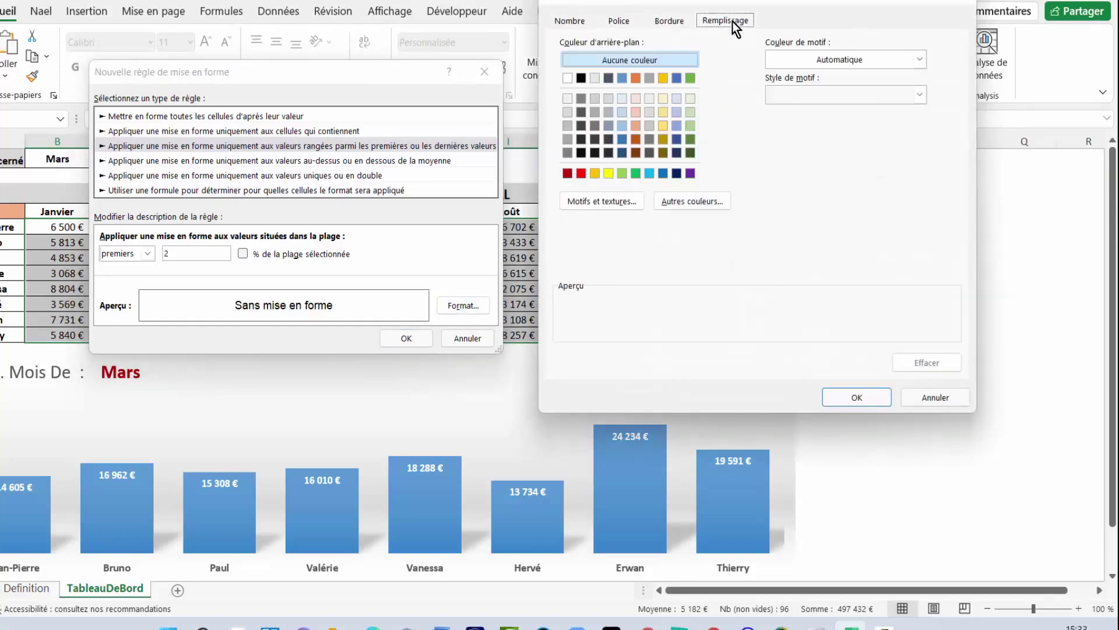
{"action": "left_click", "coordinate": [691, 125]}
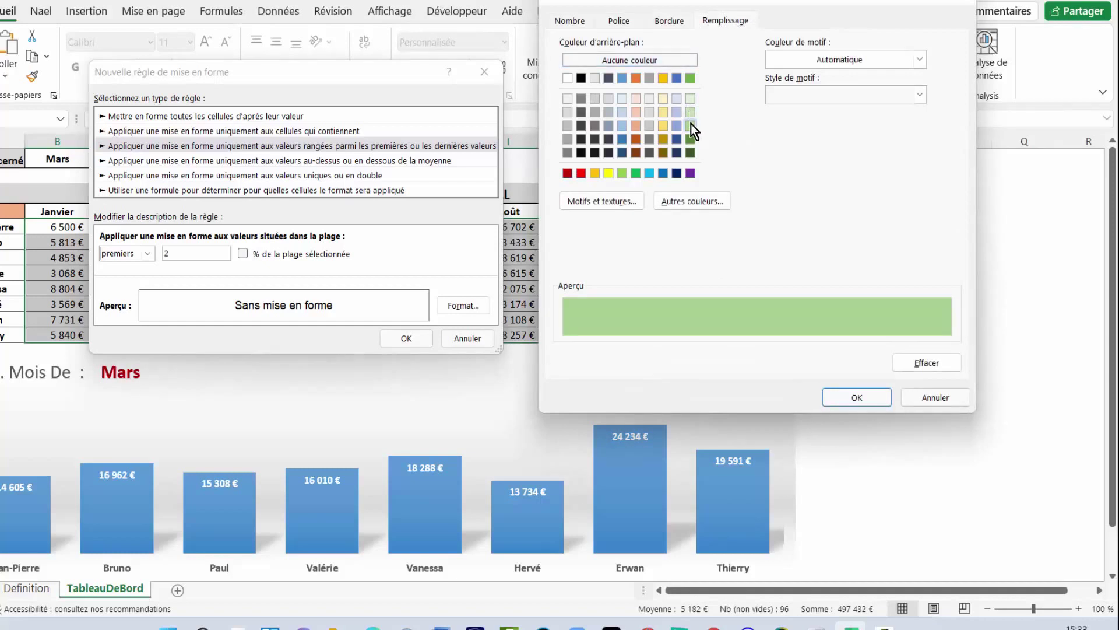
{"action": "left_click", "coordinate": [857, 397]}
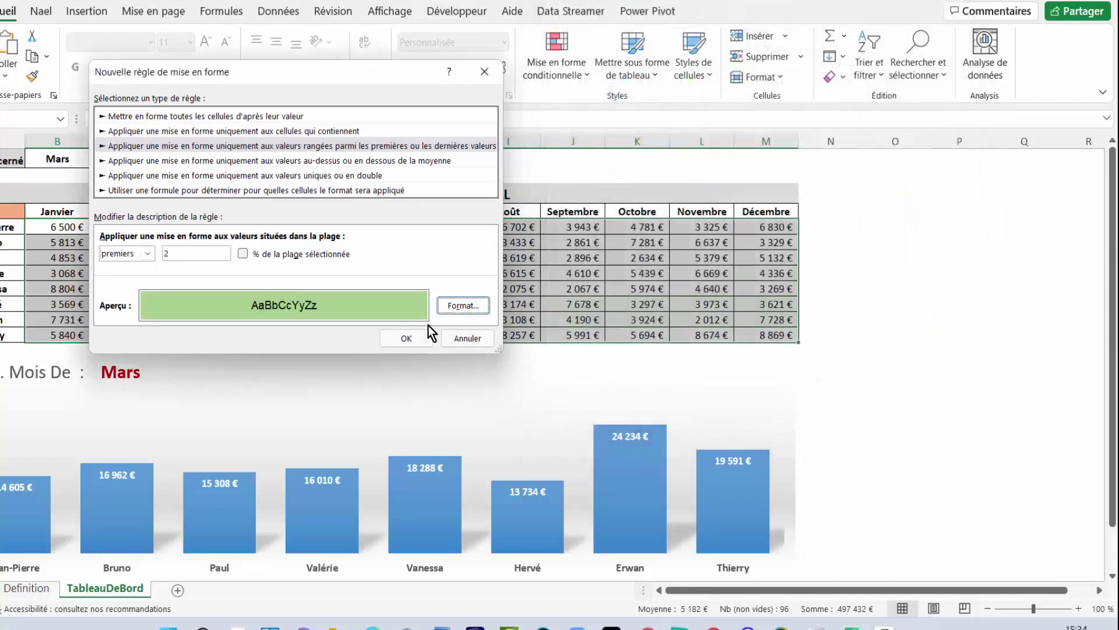
{"action": "left_click", "coordinate": [407, 338]}
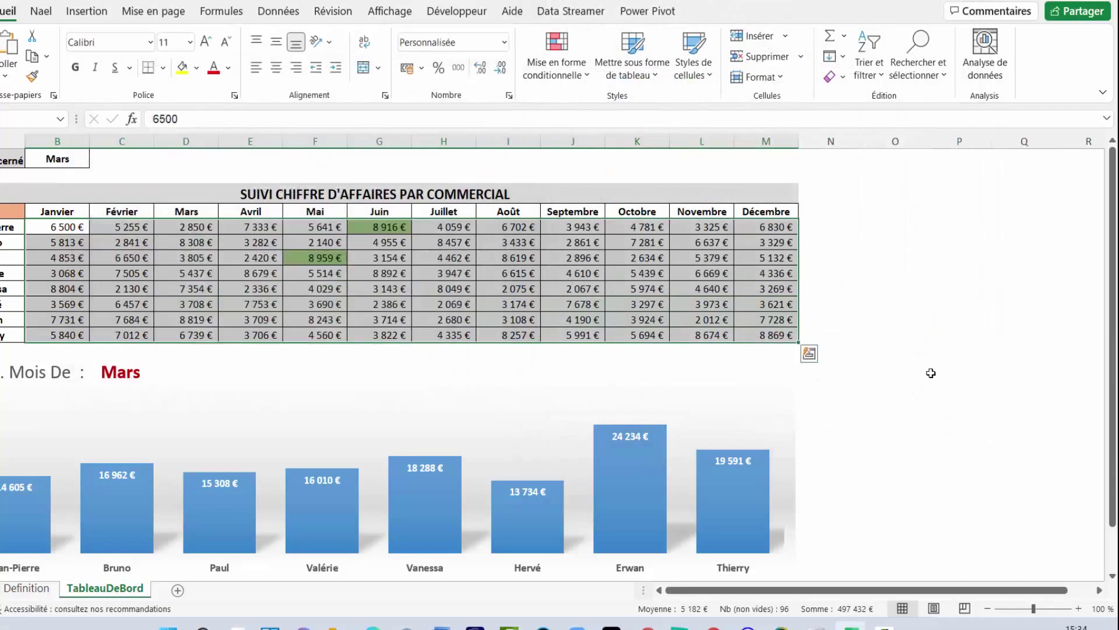
{"action": "left_click_drag", "start_coordinate": [831, 333], "coordinate": [942, 344]}
{"action": "left_click", "coordinate": [402, 290]}
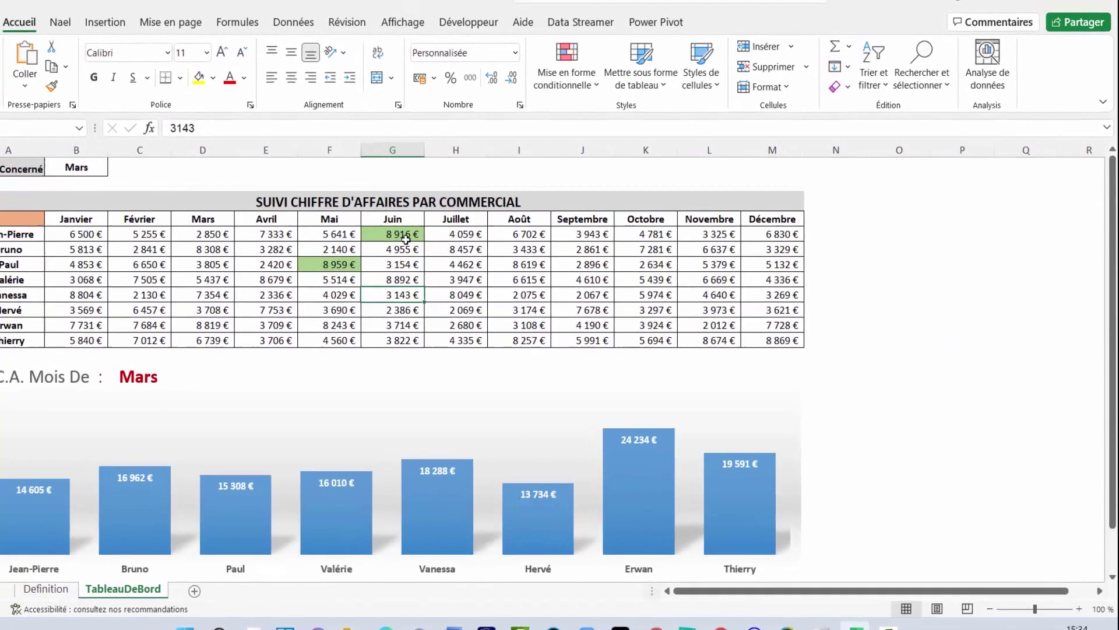
{"action": "left_click", "coordinate": [428, 249]}
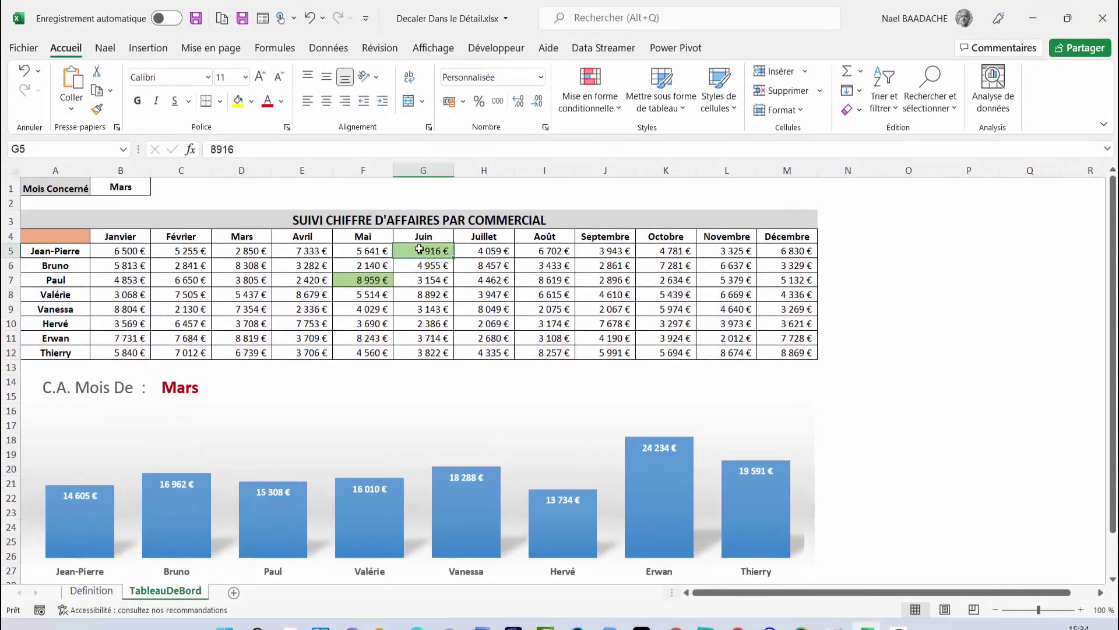
{"action": "left_click", "coordinate": [345, 283]}
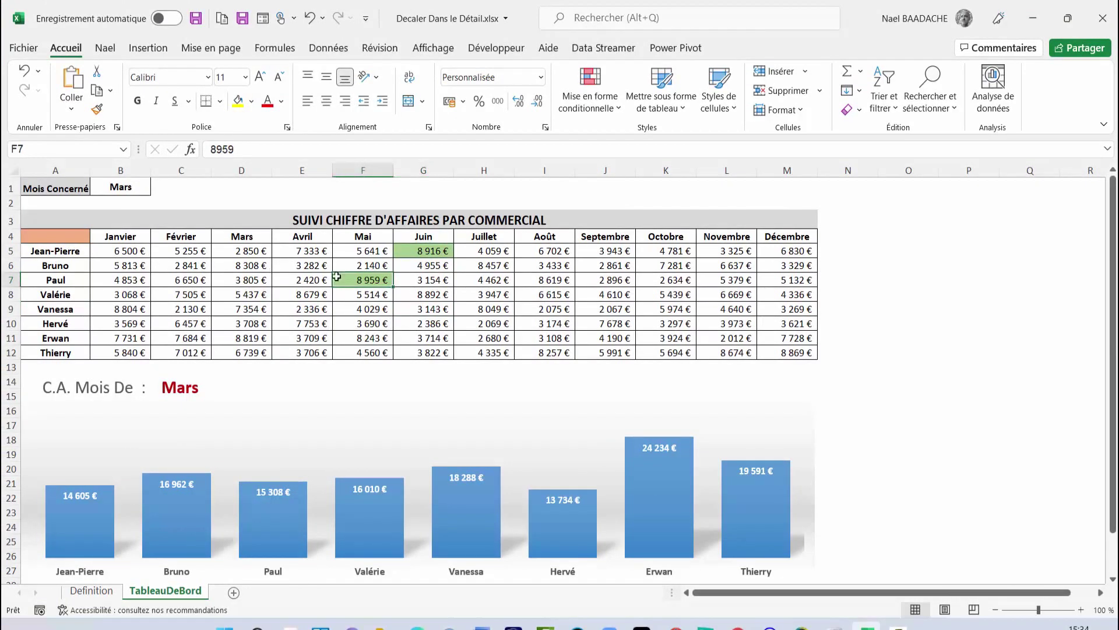
{"action": "left_click", "coordinate": [554, 282]}
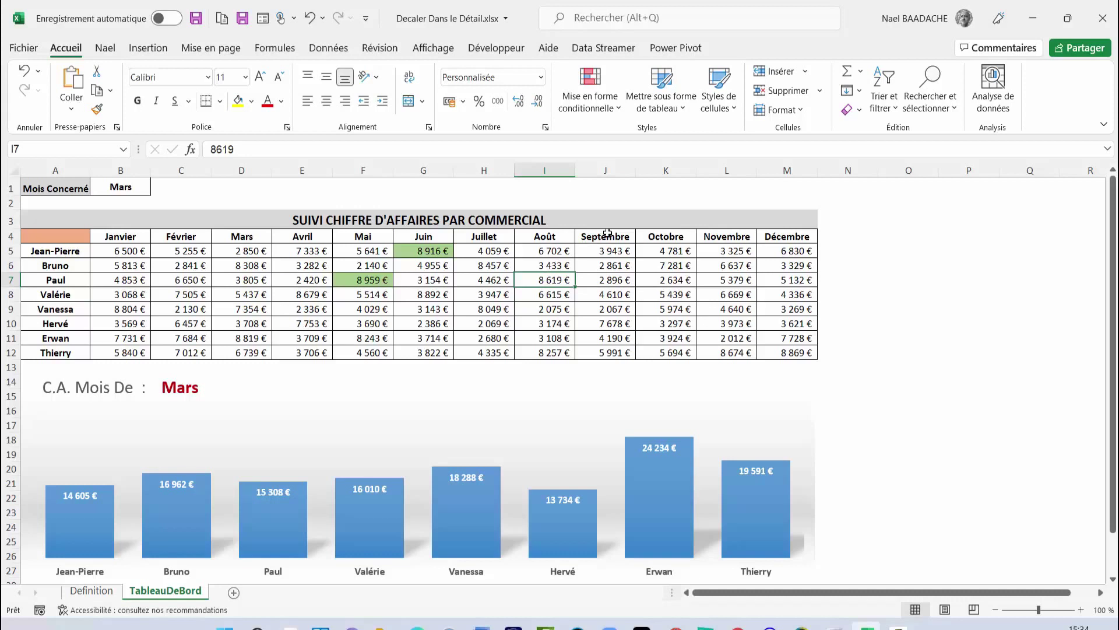
{"action": "type", "text": "10000"}
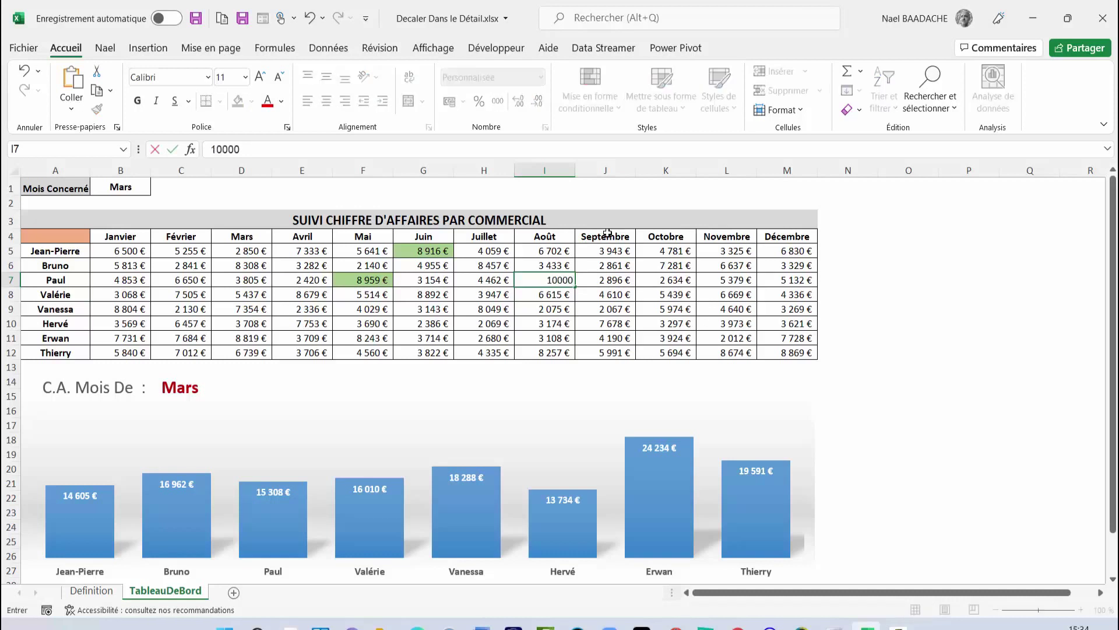
{"action": "key", "text": "Return"}
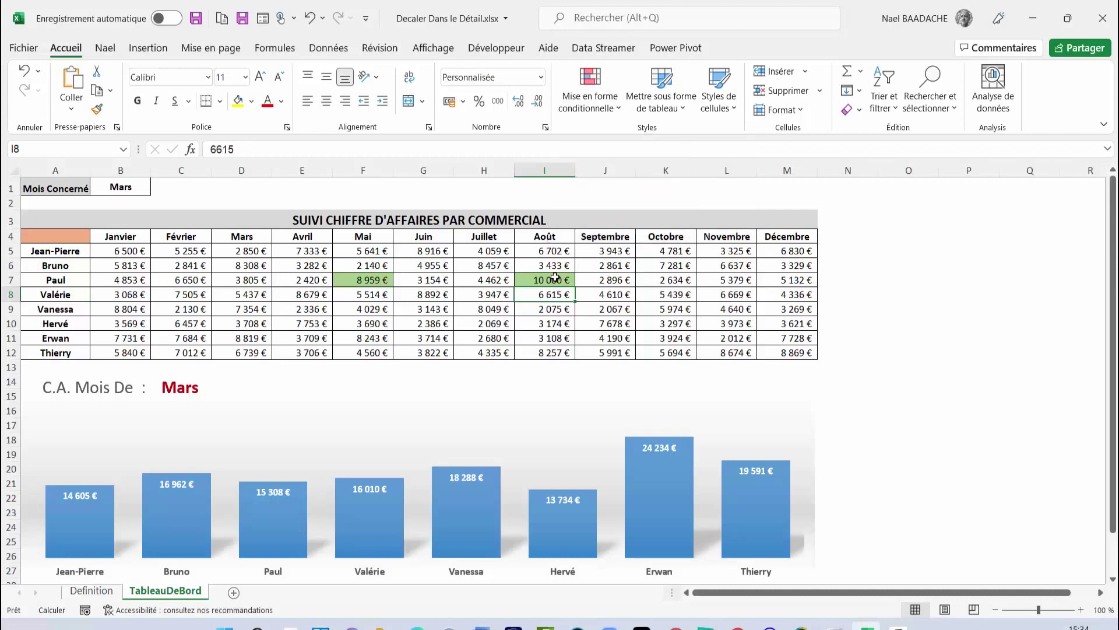
{"action": "left_click", "coordinate": [556, 279]}
{"action": "left_click", "coordinate": [378, 283]}
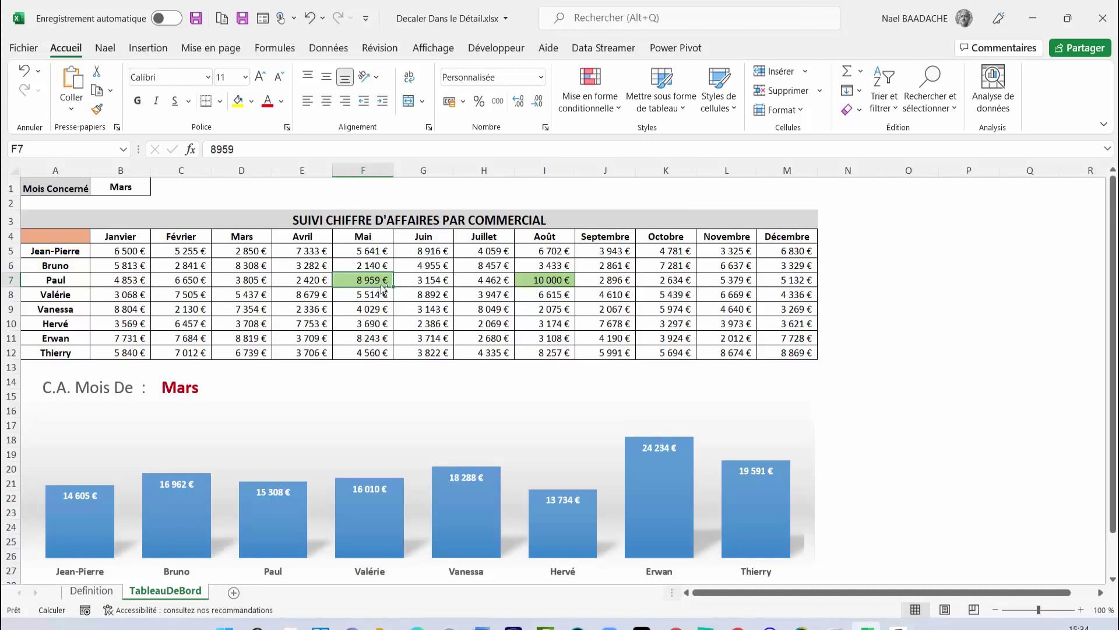
{"action": "key", "text": "ctrl+z"}
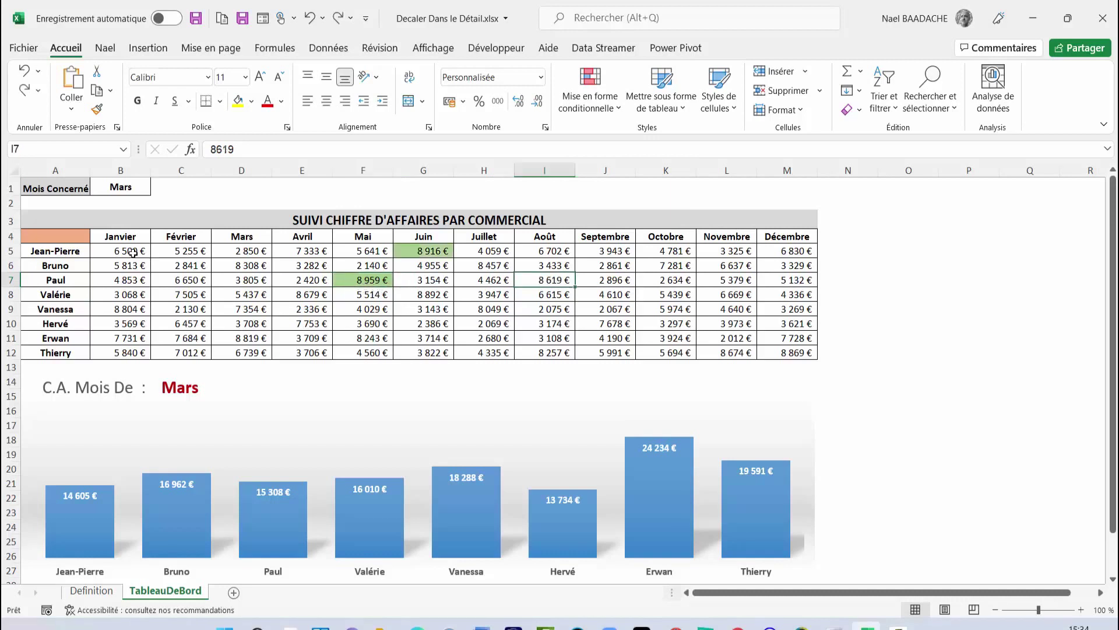
{"action": "left_click", "coordinate": [133, 253]}
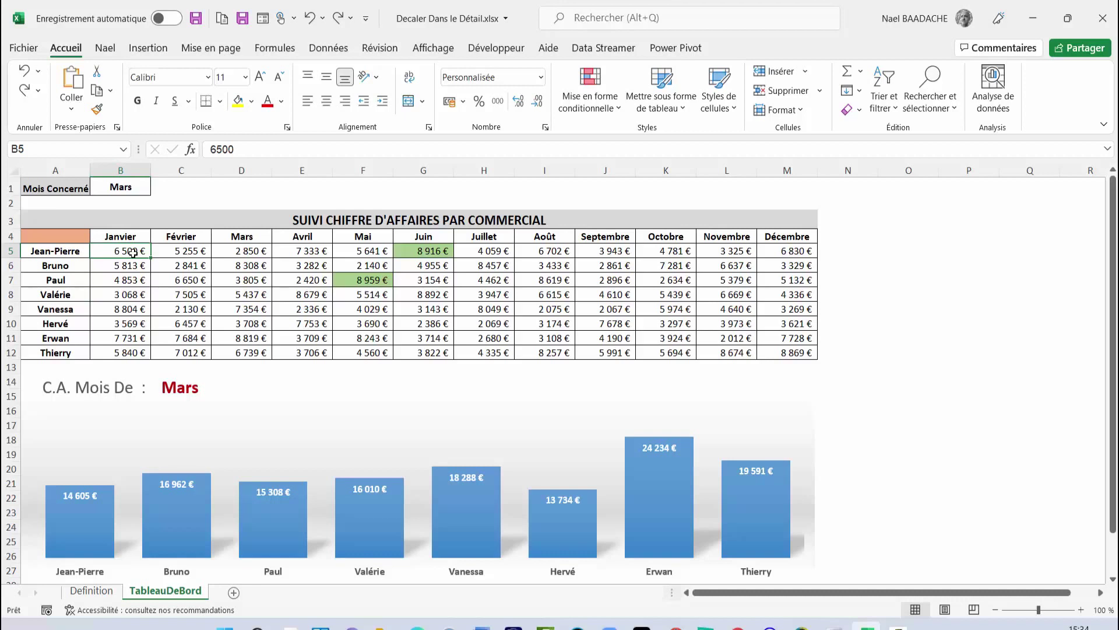
Select B5:M12 and start a new rule that formats top or bottom ranked values
{"action": "key", "text": "ctrl+shift+Down"}
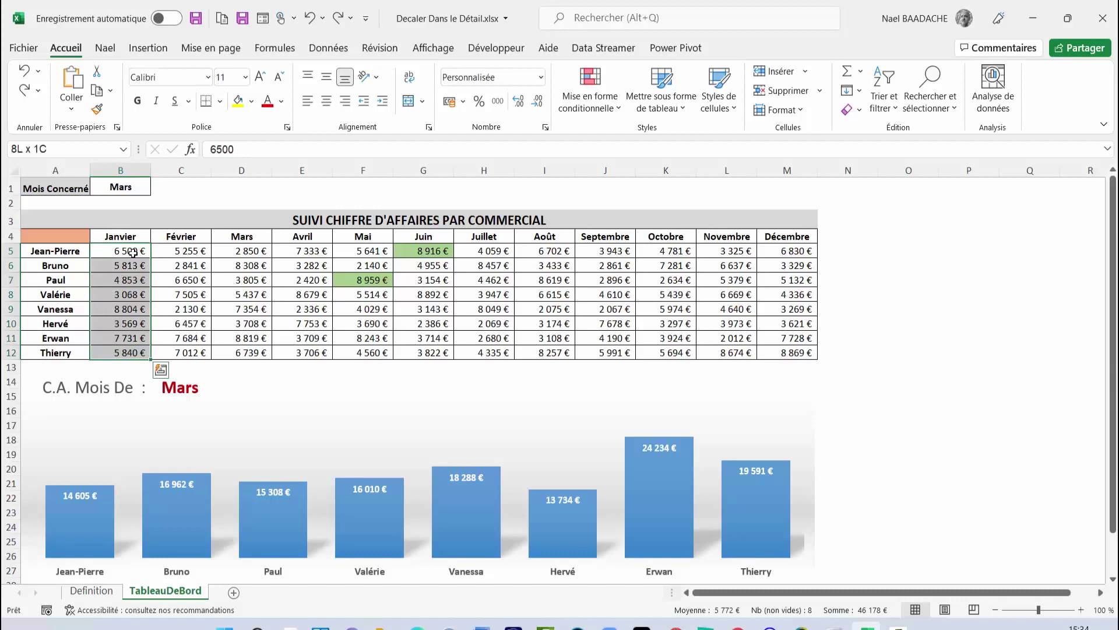
{"action": "key", "text": "ctrl+shift+Right"}
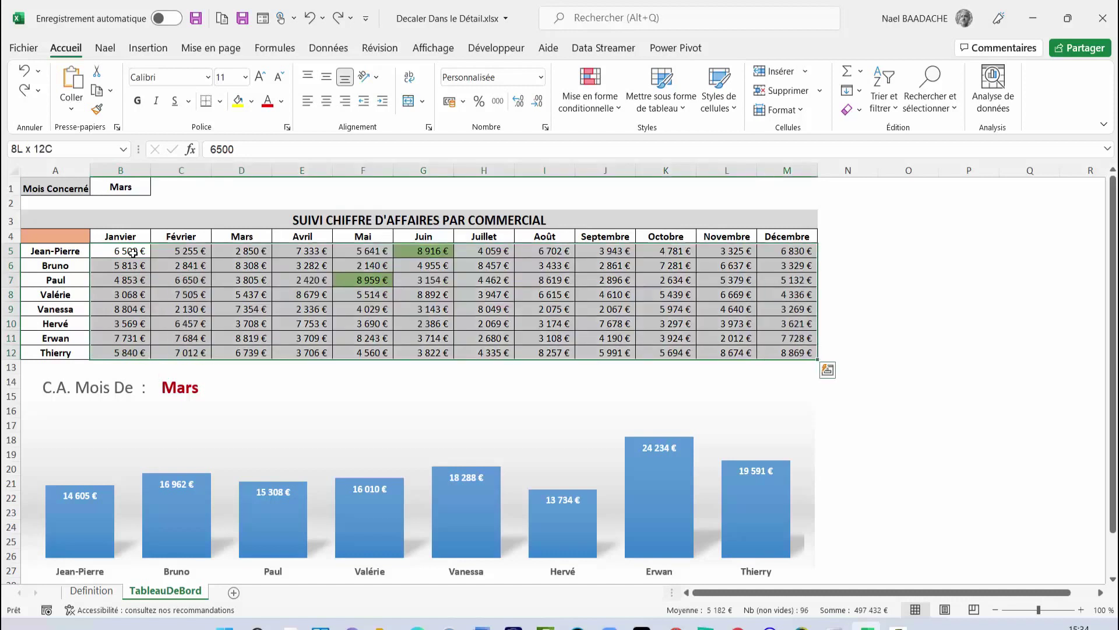
{"action": "left_click", "coordinate": [602, 113]}
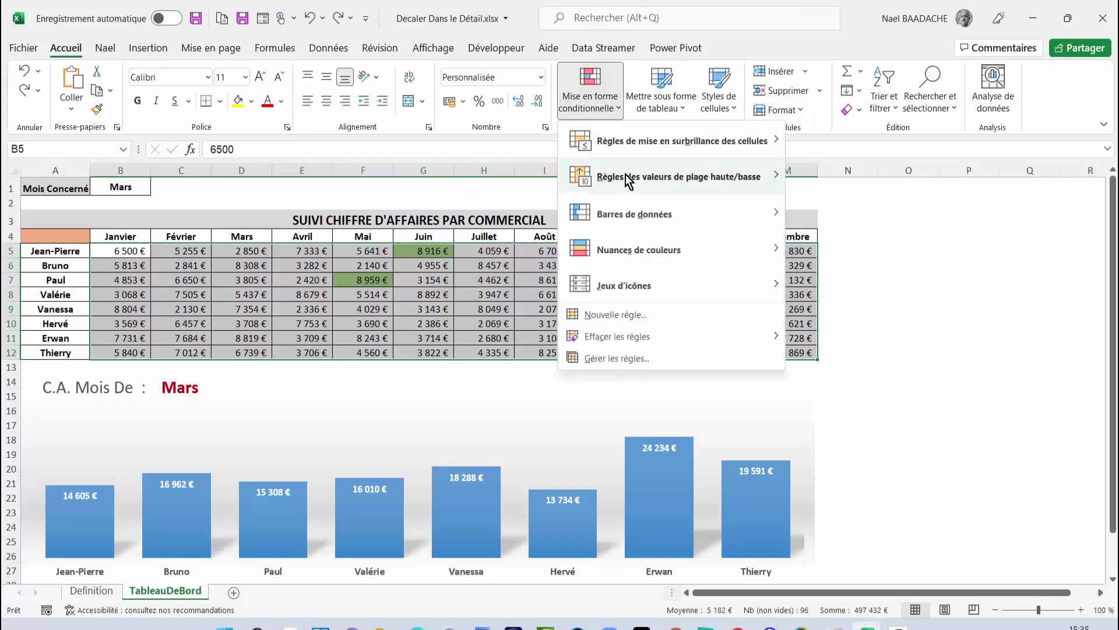
{"action": "mouse_move", "coordinate": [678, 176]}
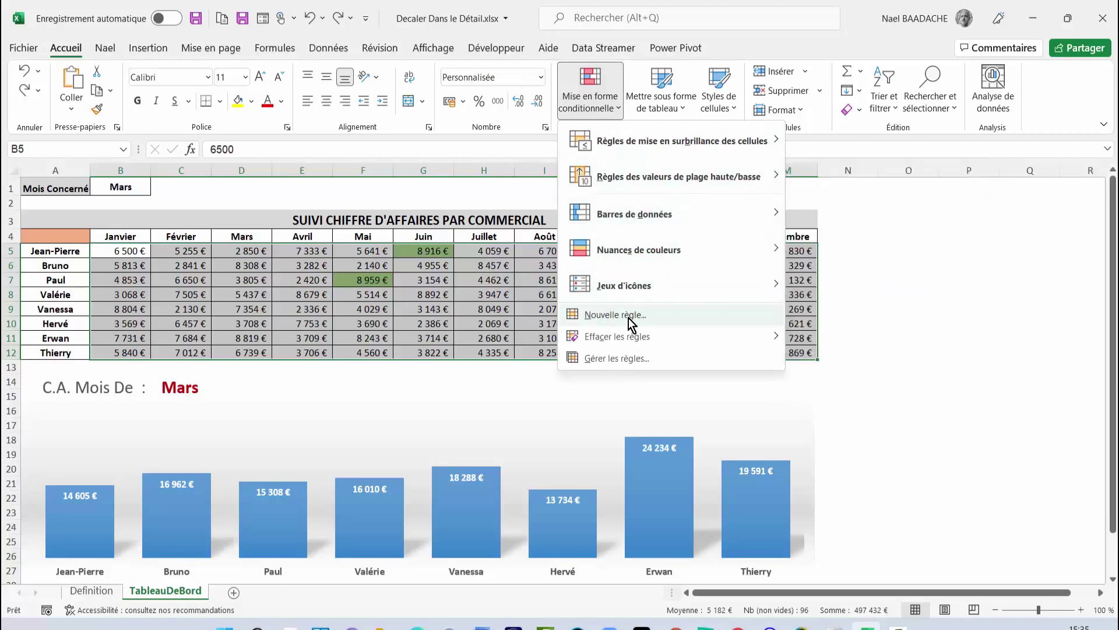
{"action": "left_click", "coordinate": [628, 317]}
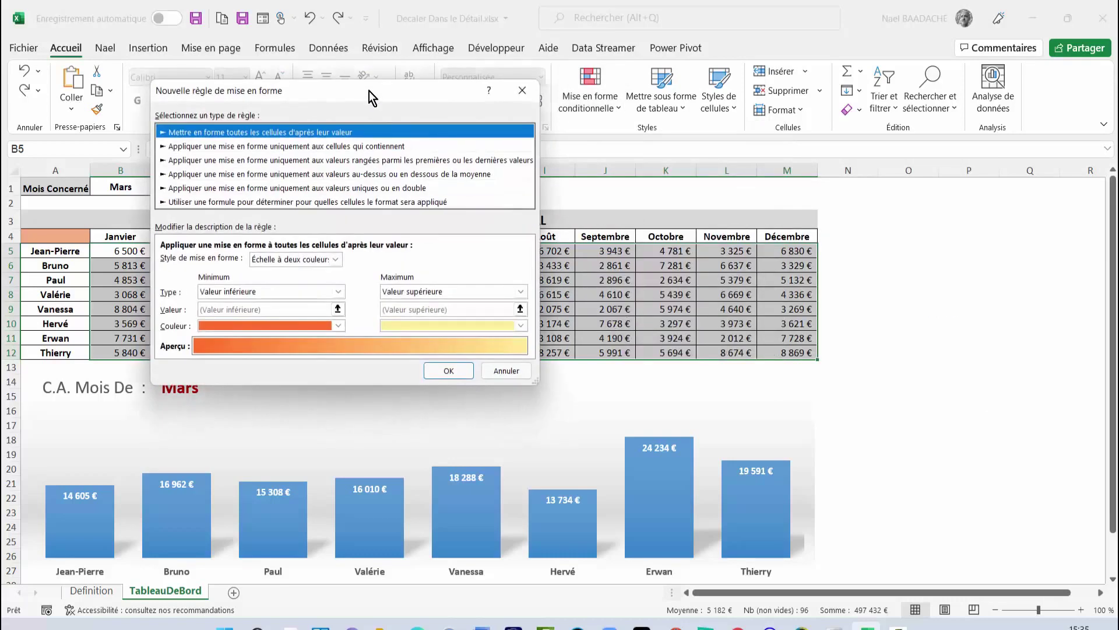
{"action": "left_click_drag", "start_coordinate": [369, 91], "coordinate": [592, 102]}
{"action": "left_click", "coordinate": [417, 171]}
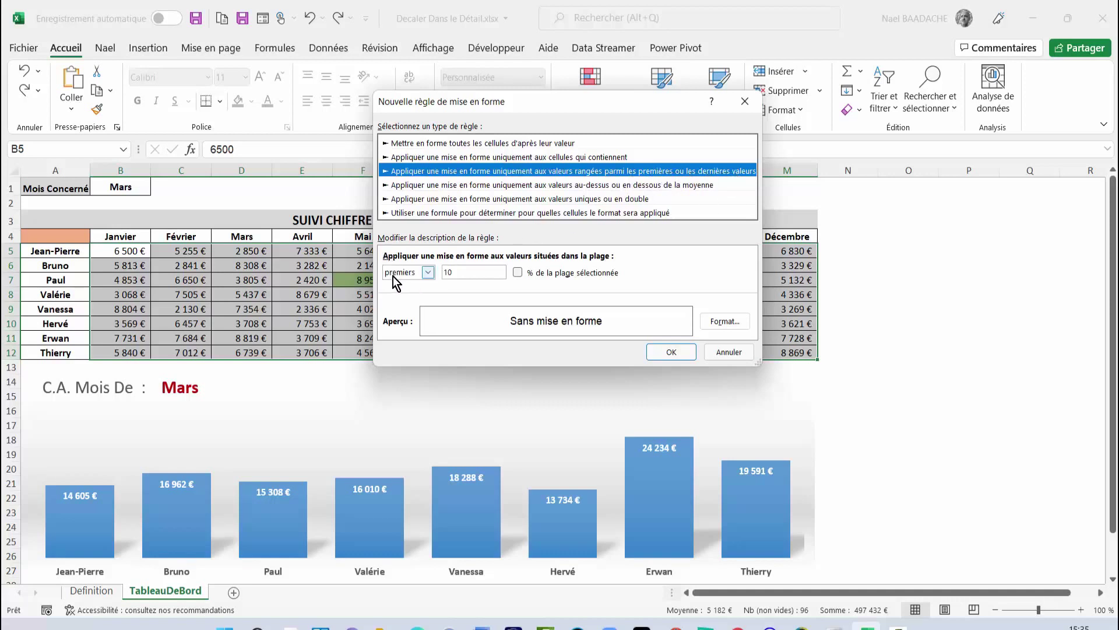
Switch the rule to target the bottom (derniers) ranked values
{"action": "left_click", "coordinate": [429, 271]}
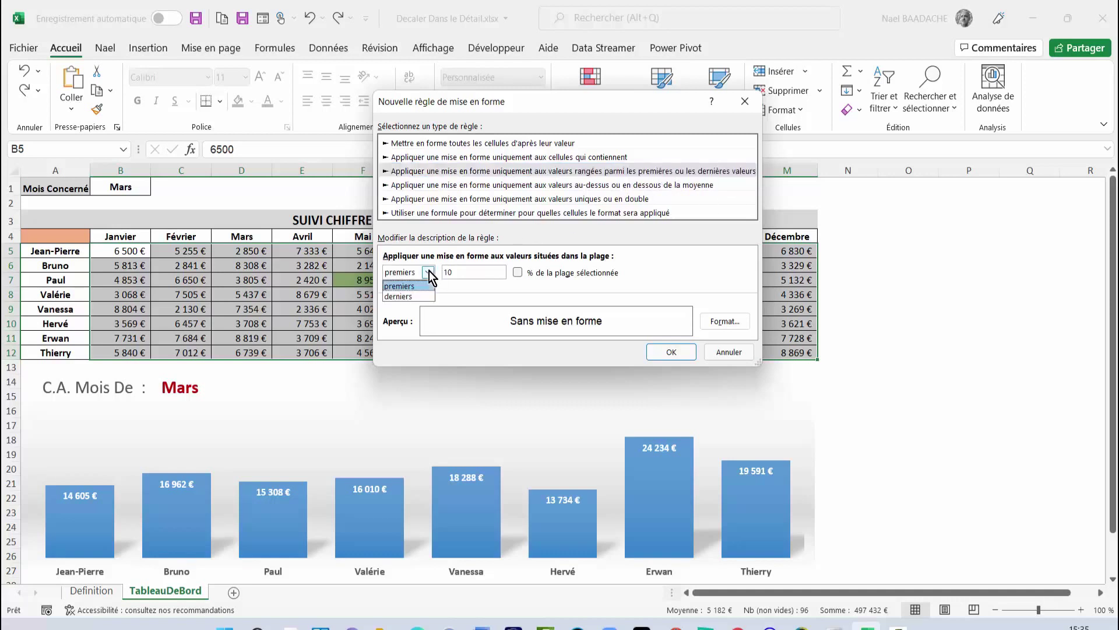
{"action": "left_click", "coordinate": [402, 296]}
{"action": "key", "text": "Tab"}
{"action": "type", "text": "2"}
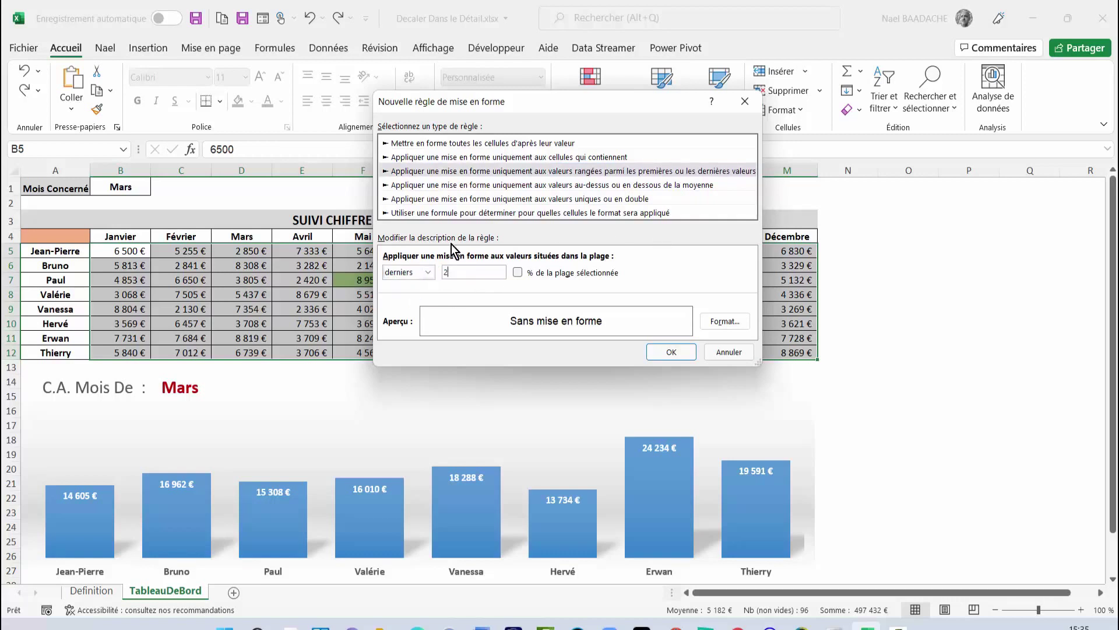
Format with a dark red fill and white text, then apply, shading 2 067 € and 2 012 €
{"action": "left_click", "coordinate": [733, 324]}
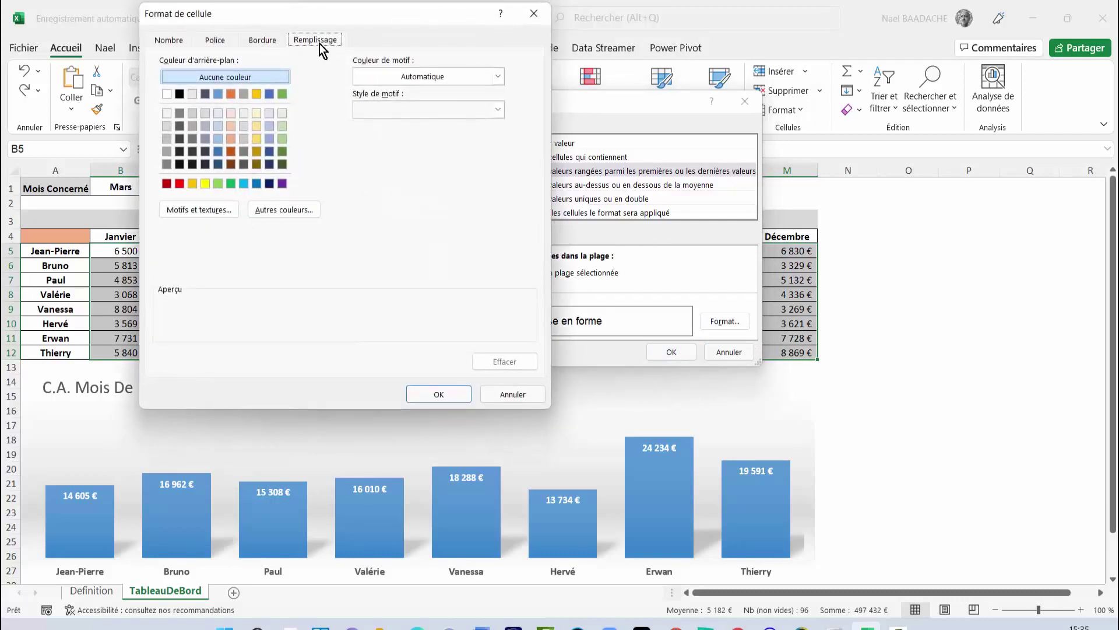
{"action": "left_click", "coordinate": [168, 183]}
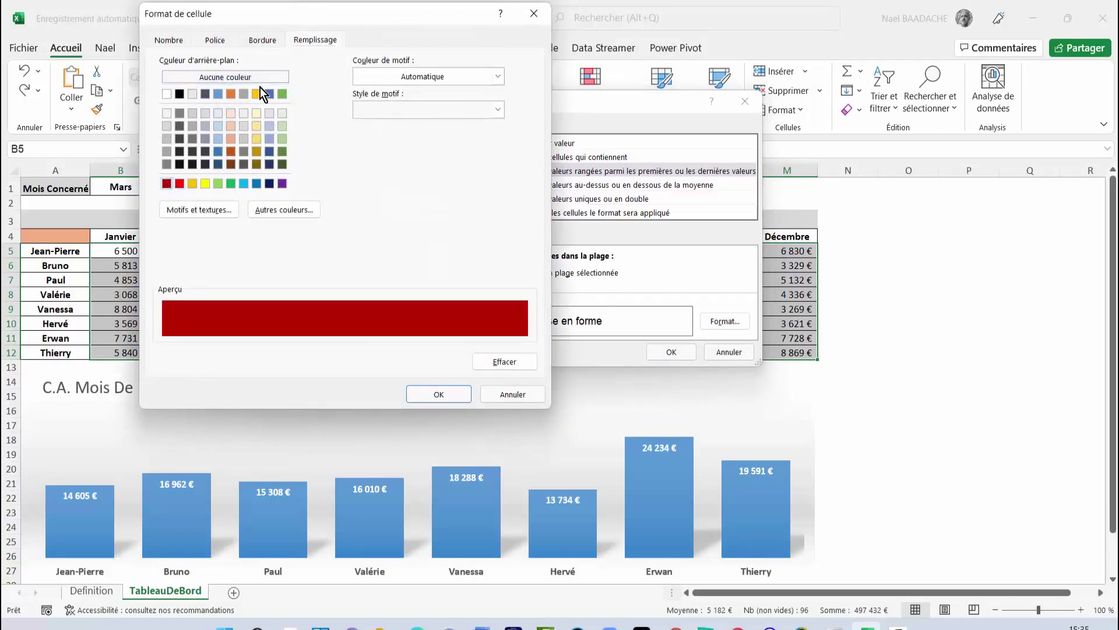
{"action": "left_click", "coordinate": [215, 41]}
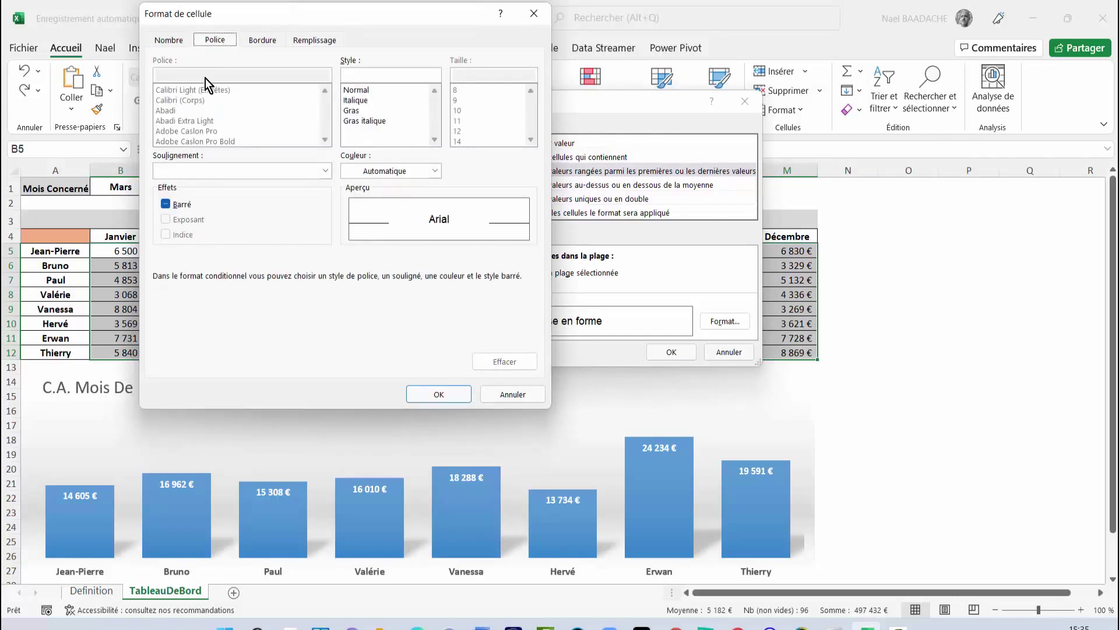
{"action": "left_click", "coordinate": [434, 170]}
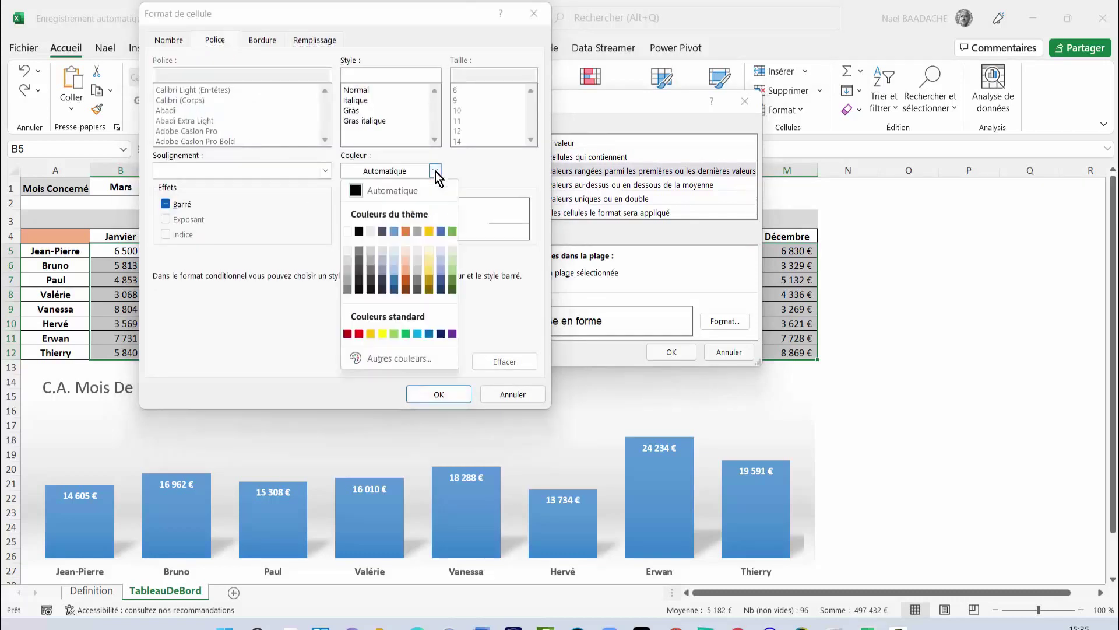
{"action": "left_click", "coordinate": [348, 232]}
{"action": "left_click", "coordinate": [443, 394]}
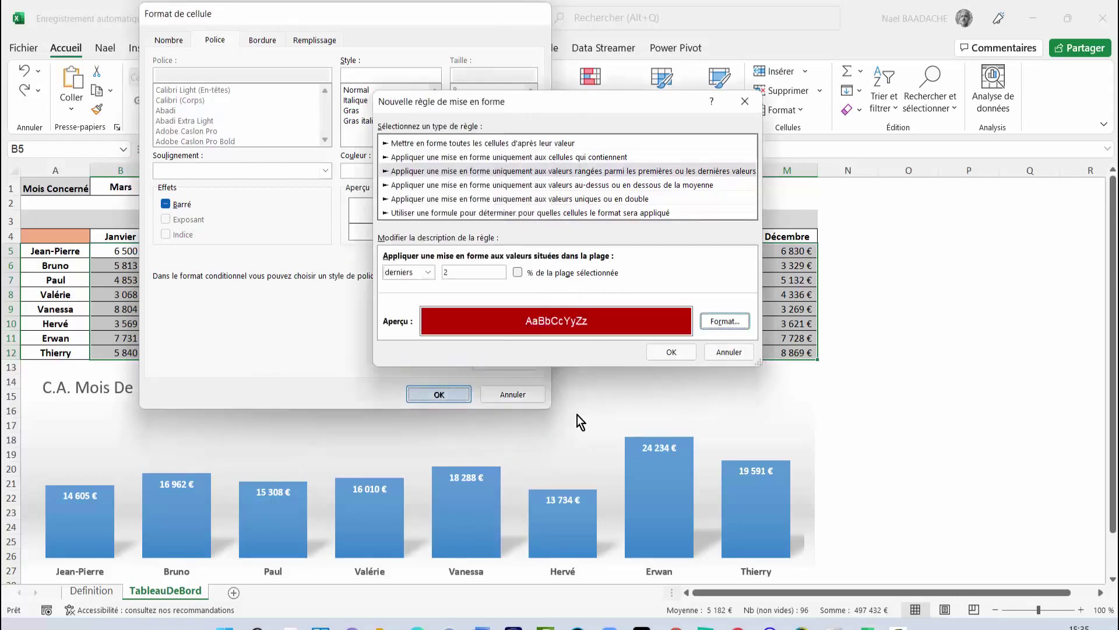
{"action": "left_click", "coordinate": [673, 352]}
Change Bruno's September sales in J6 to 1000 so it takes the dark red shading
{"action": "left_click", "coordinate": [828, 367]}
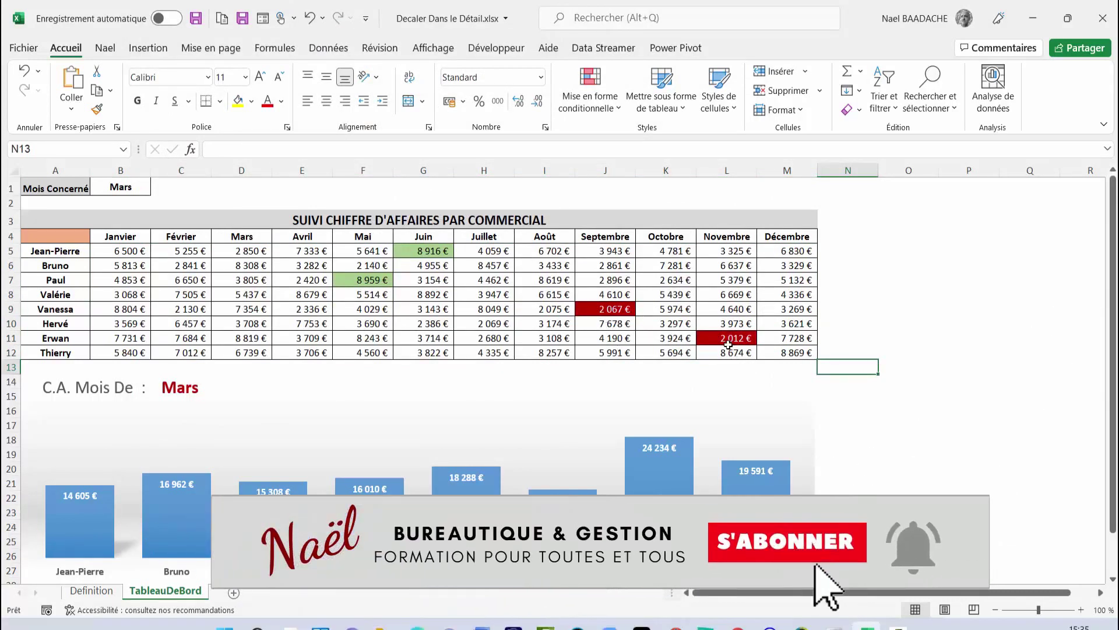
{"action": "left_click", "coordinate": [615, 267]}
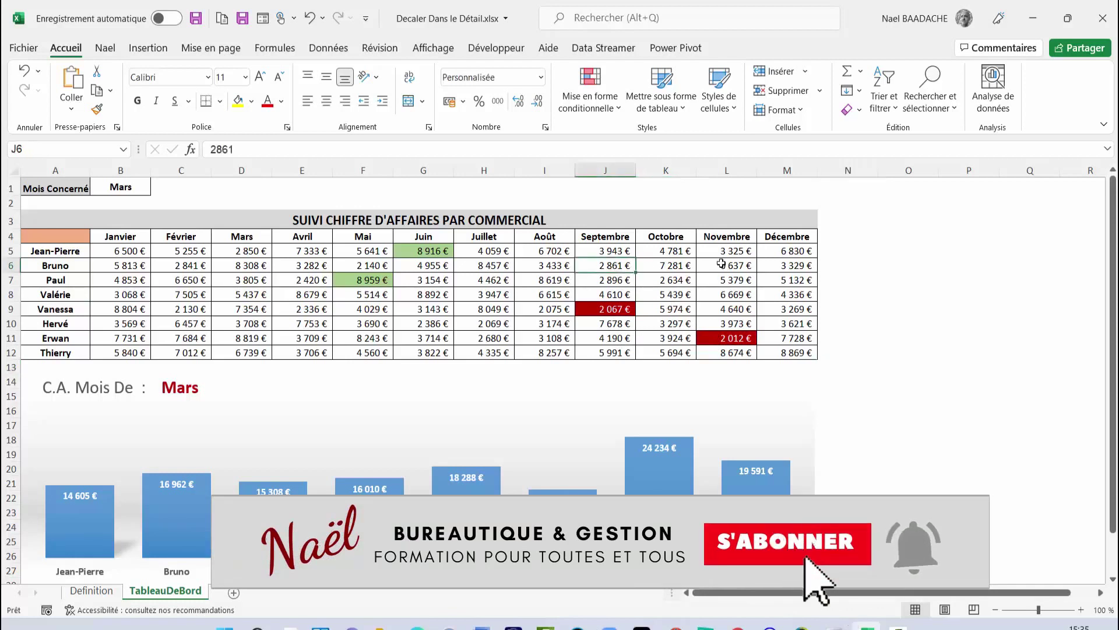
{"action": "type", "text": "1000"}
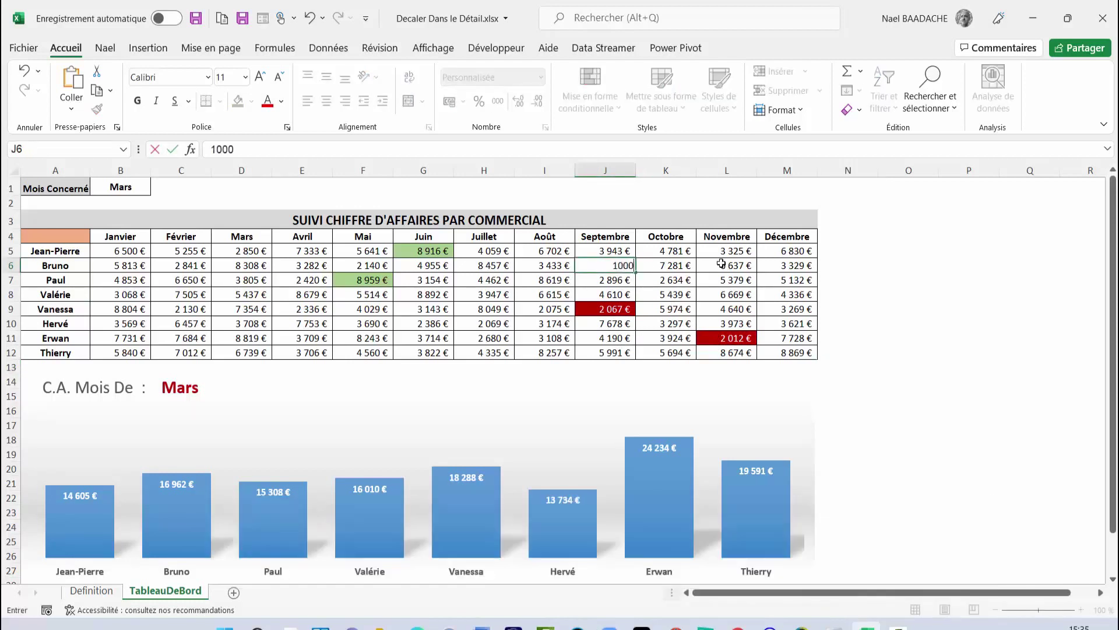
{"action": "key", "text": "Return"}
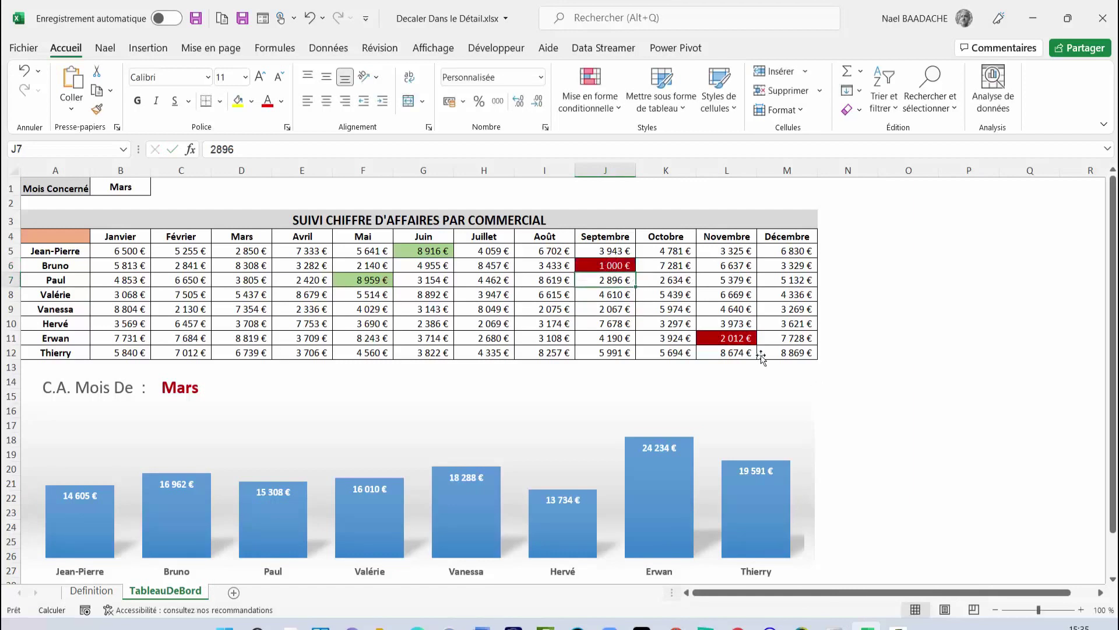
{"action": "left_click", "coordinate": [893, 345]}
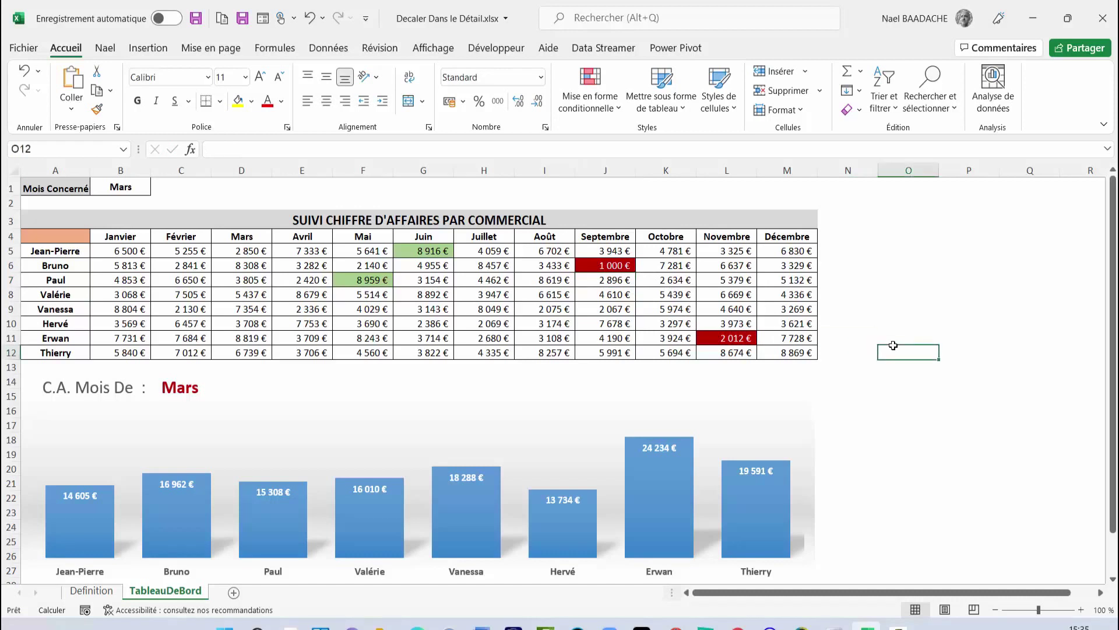